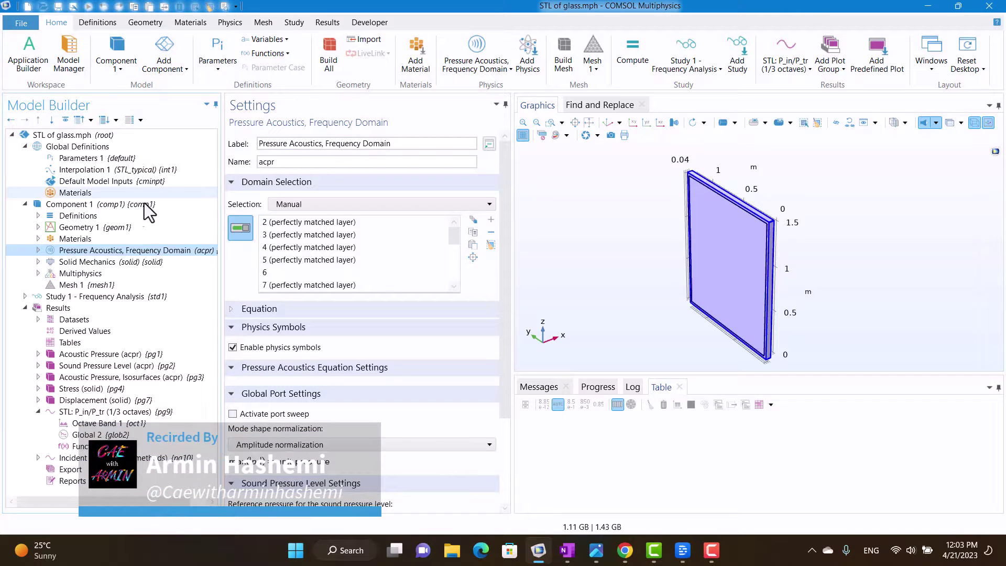
Look over the Solid Mechanics and Multiphysics nodes, the physics-controlled mesh of Mesh 1, and the STL plot group.
left_click(89, 262)
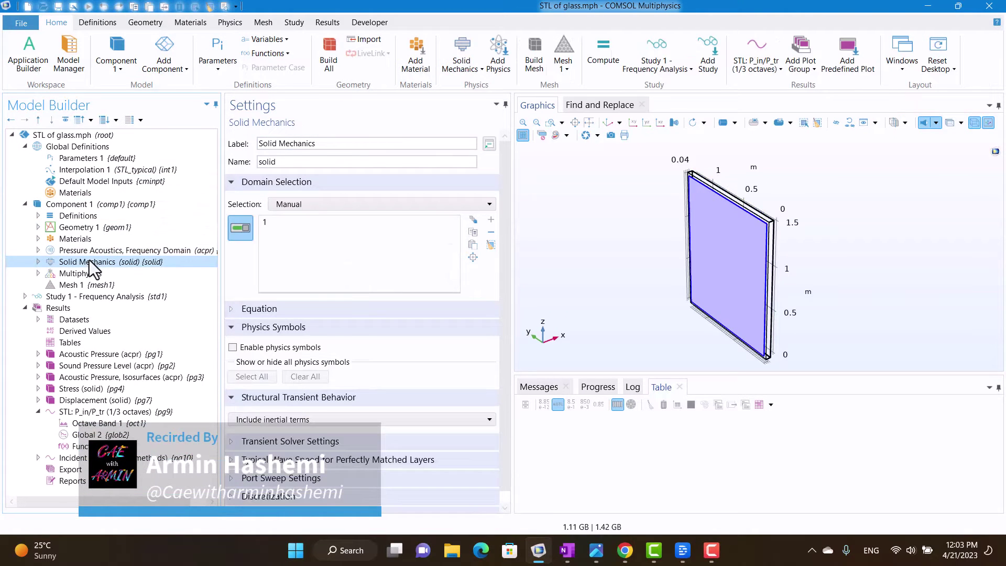
left_click(81, 270)
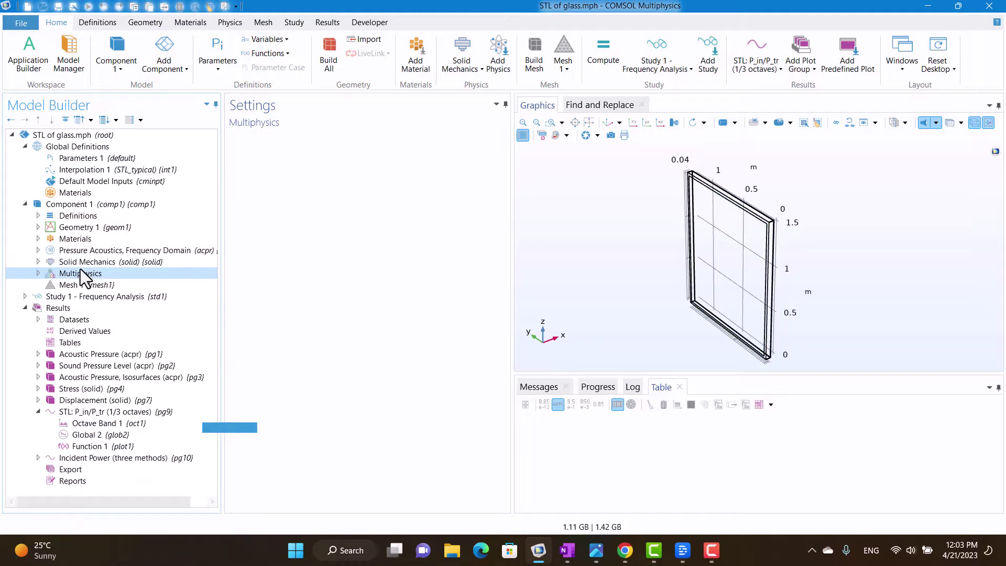
left_click(79, 287)
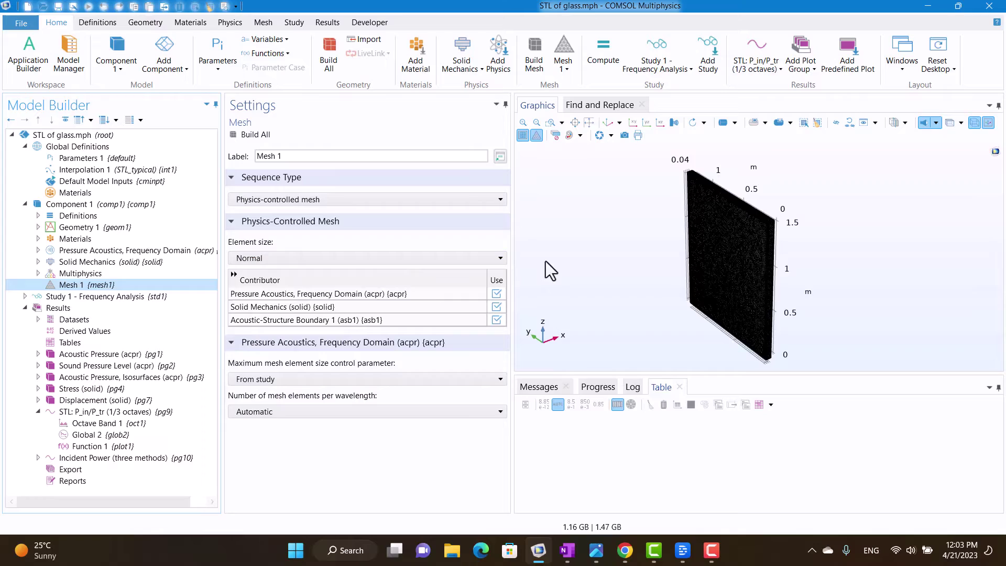
scroll(733, 220, "up", 5)
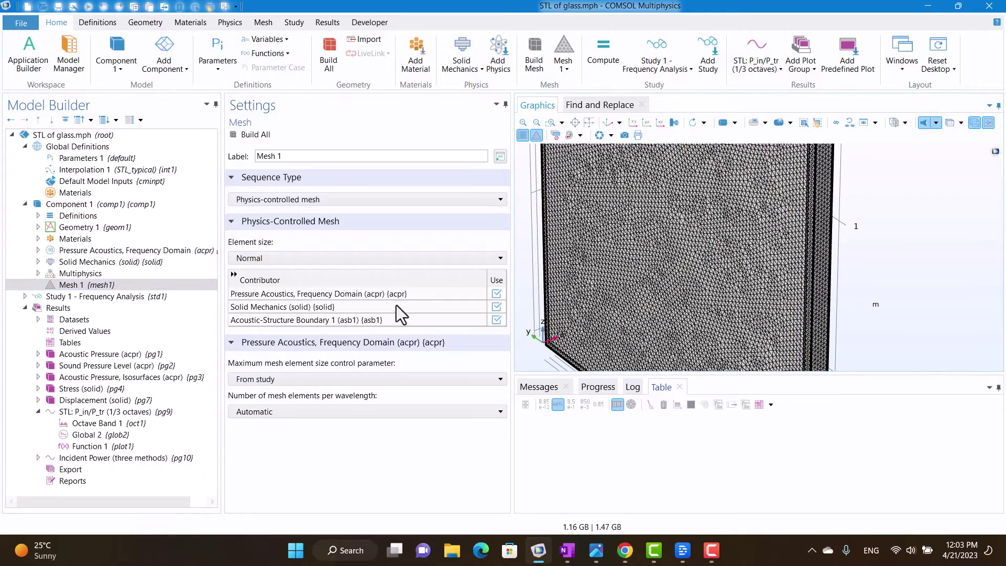
left_click(78, 411)
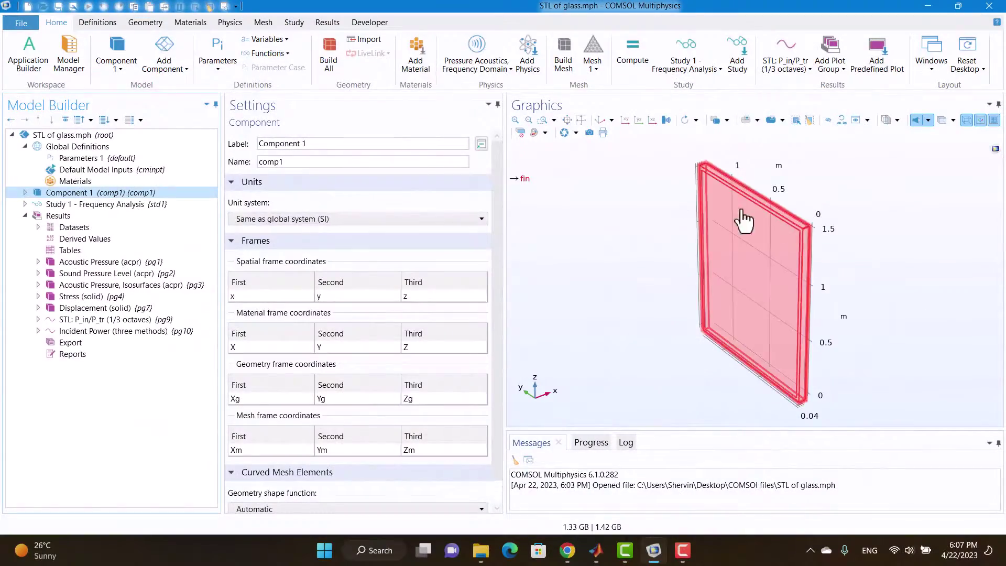
Examine the global parameters and the Diffuse Field variables, widening the Expression column and settings area to read the full formulas.
scroll(891, 220, "up", 5)
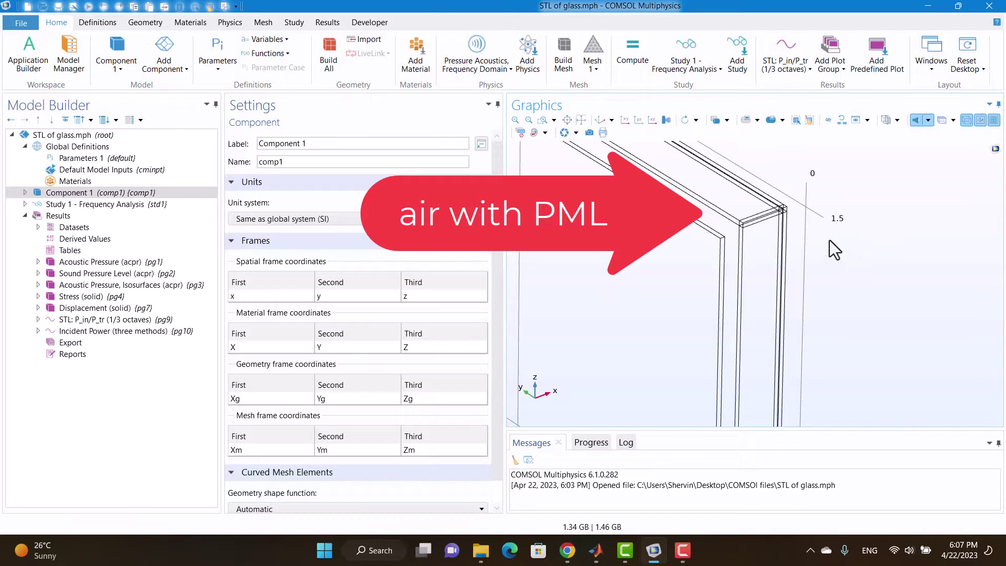
left_click(59, 160)
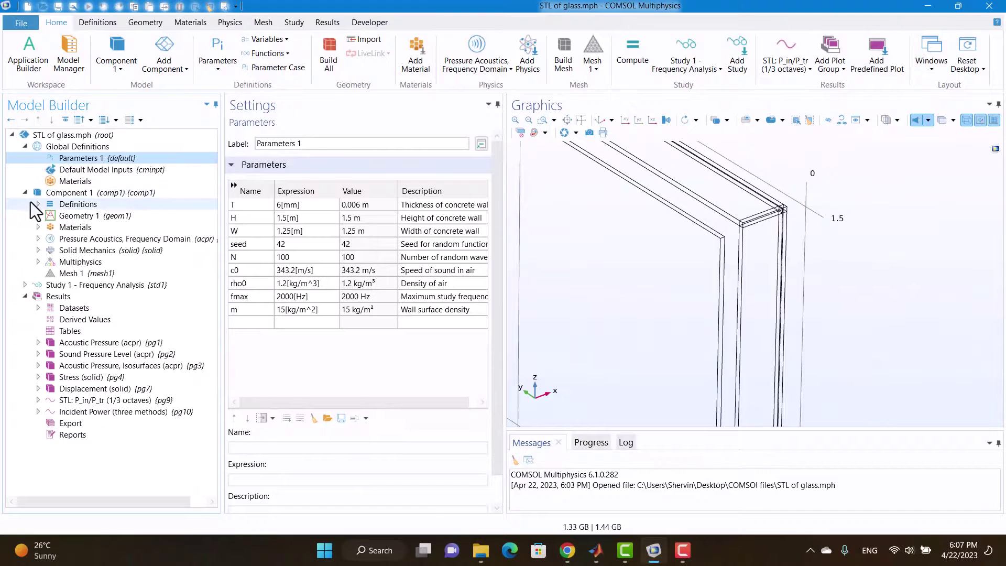
left_click(37, 204)
left_click(85, 219)
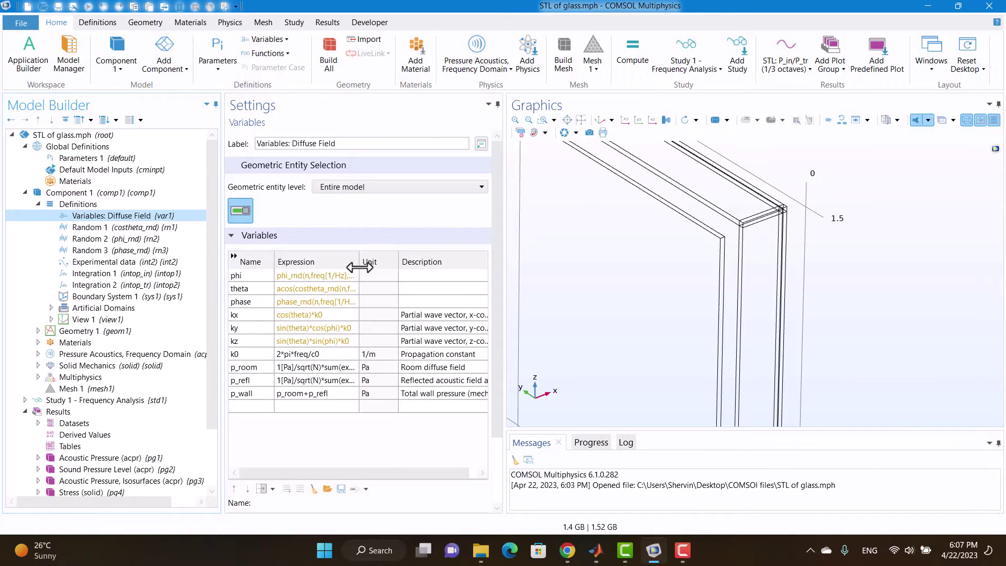
left_click_drag(360, 268, 455, 276)
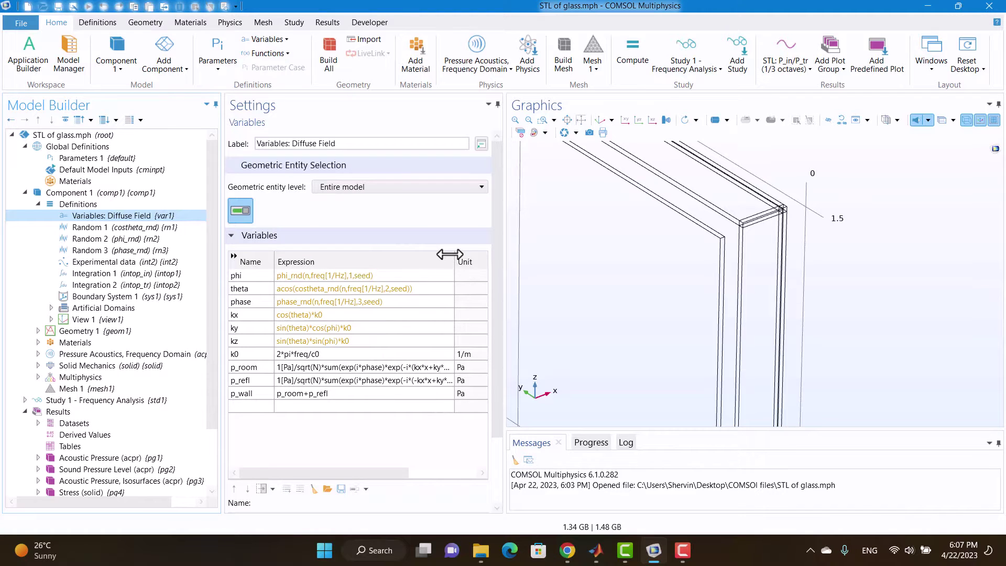
double_click(454, 258)
left_click_drag(512, 171, 597, 171)
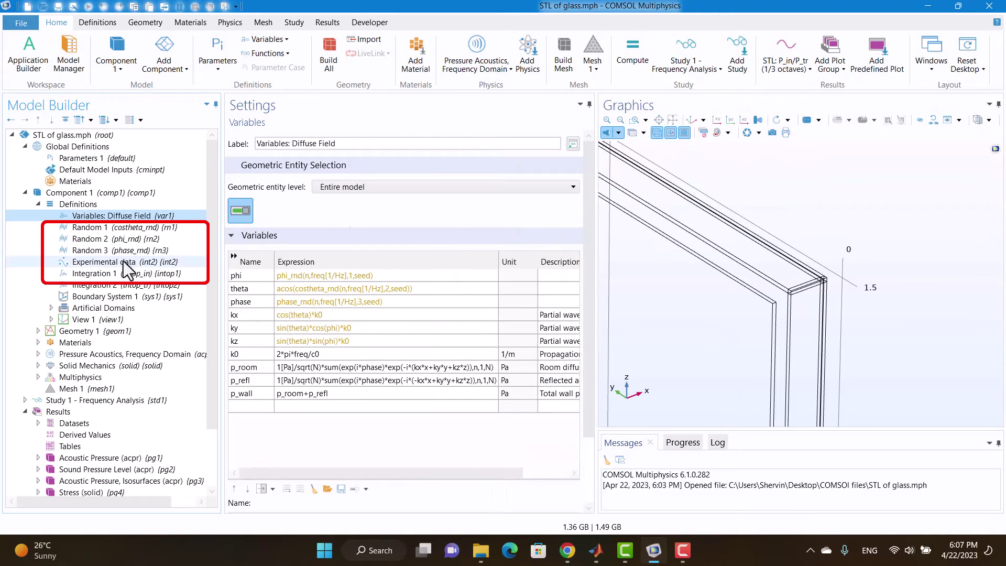
Inspect the Integration 1 operator's source boundary and reset the desktop layout.
left_click(90, 276)
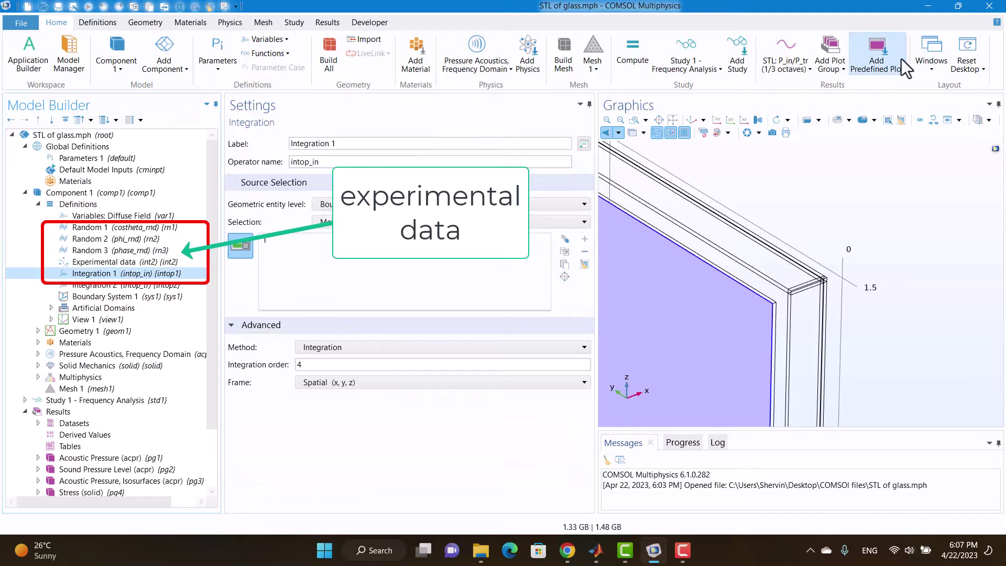
left_click(957, 42)
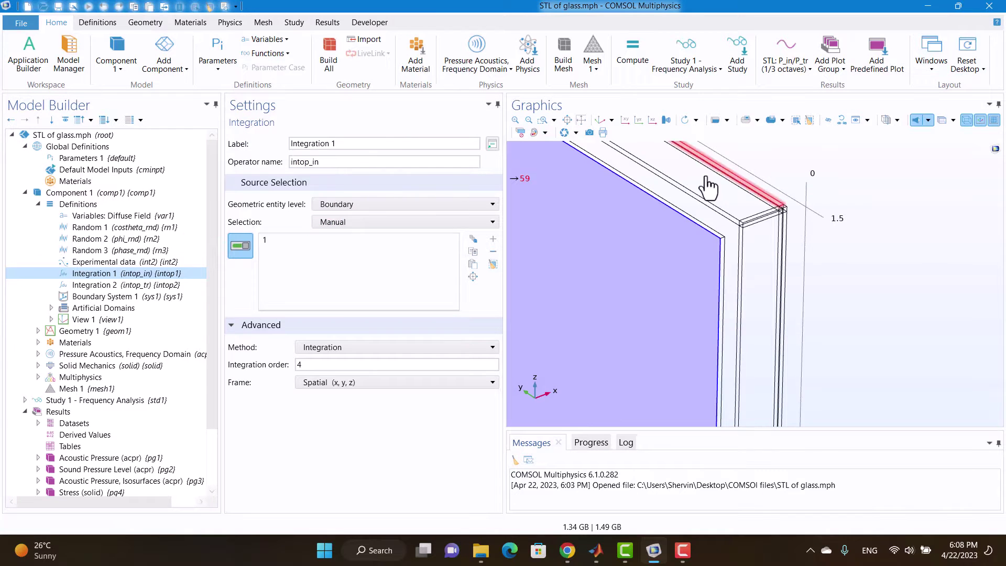
scroll(719, 217, "up", 3)
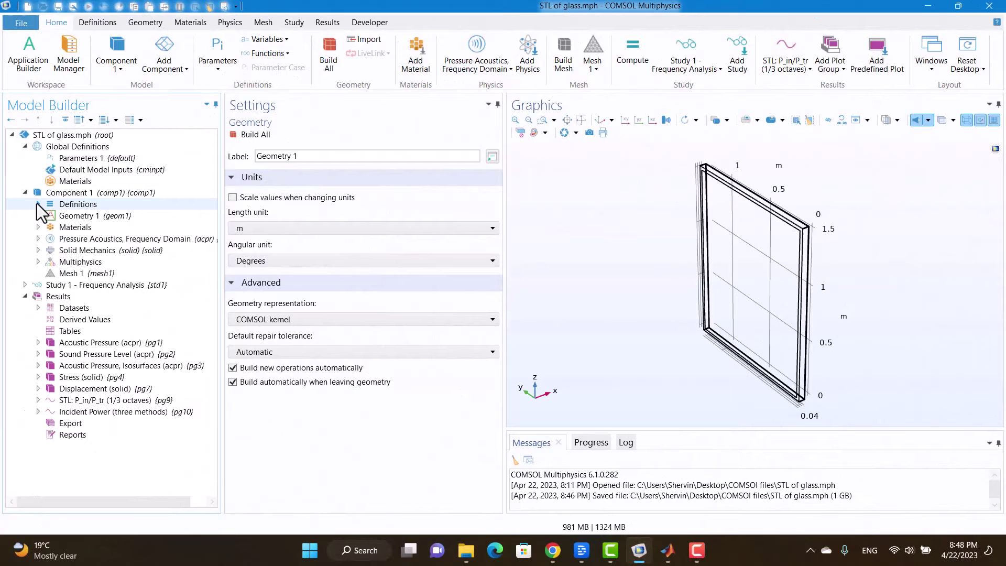
Inspect the Glass and Air blocks in Geometry 1, including their size and position and the Air block's layer settings.
left_click(36, 215)
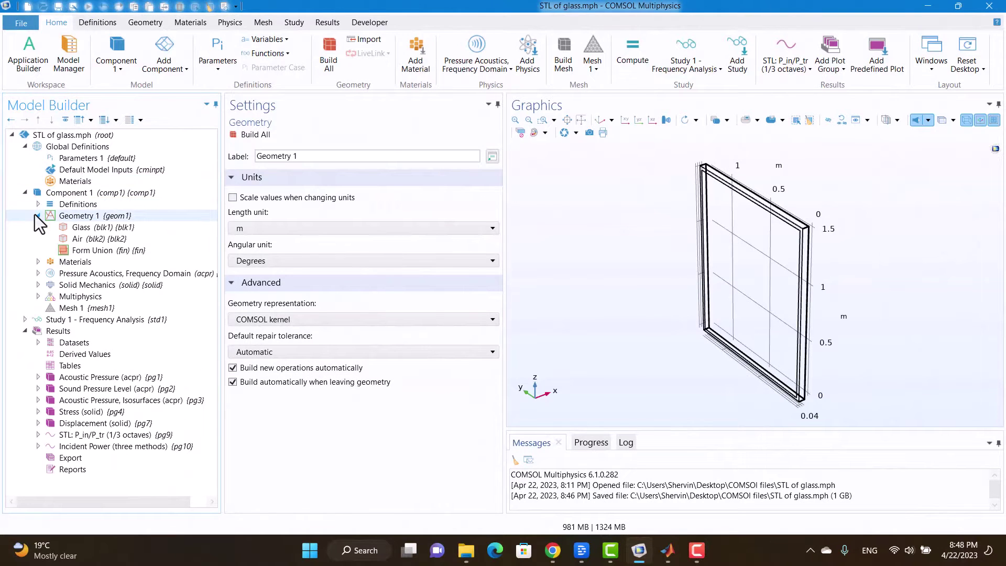
left_click(76, 228)
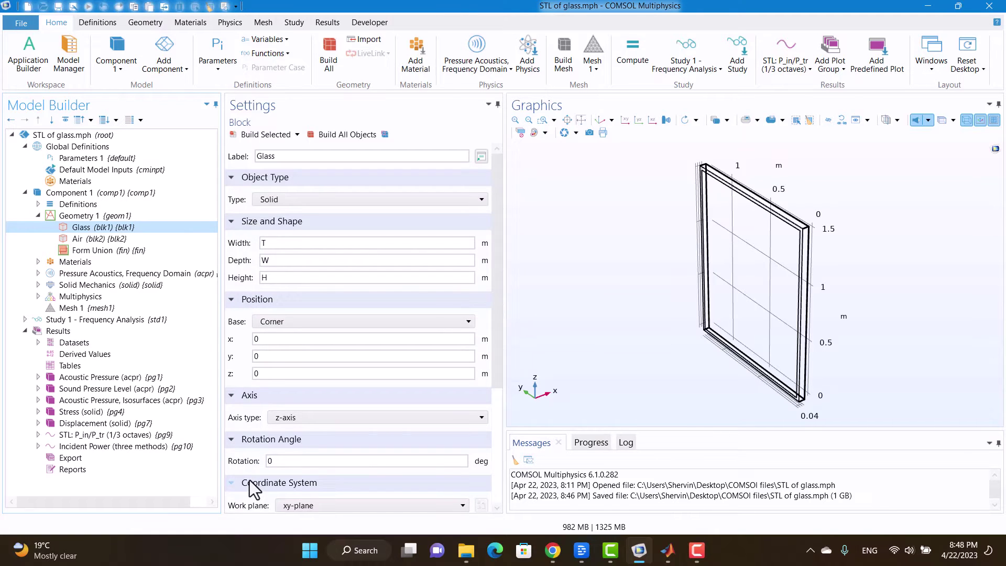
left_click(86, 239)
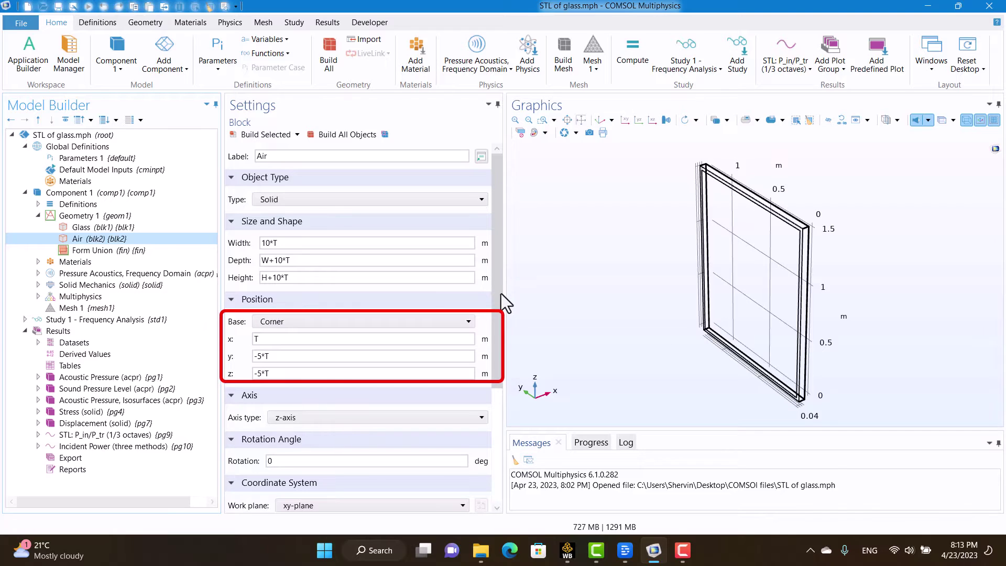
left_click_drag(499, 295, 499, 421)
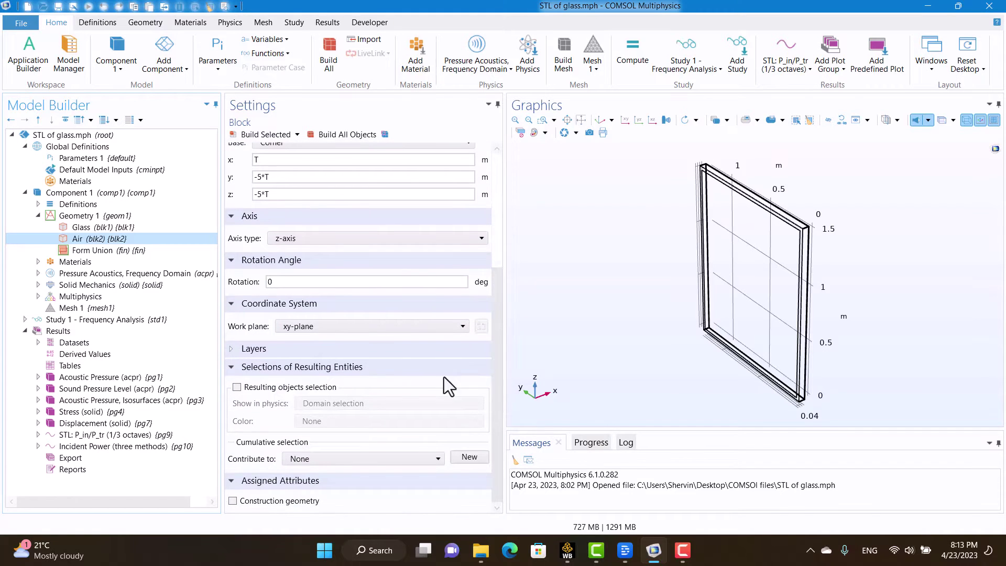
left_click(288, 347)
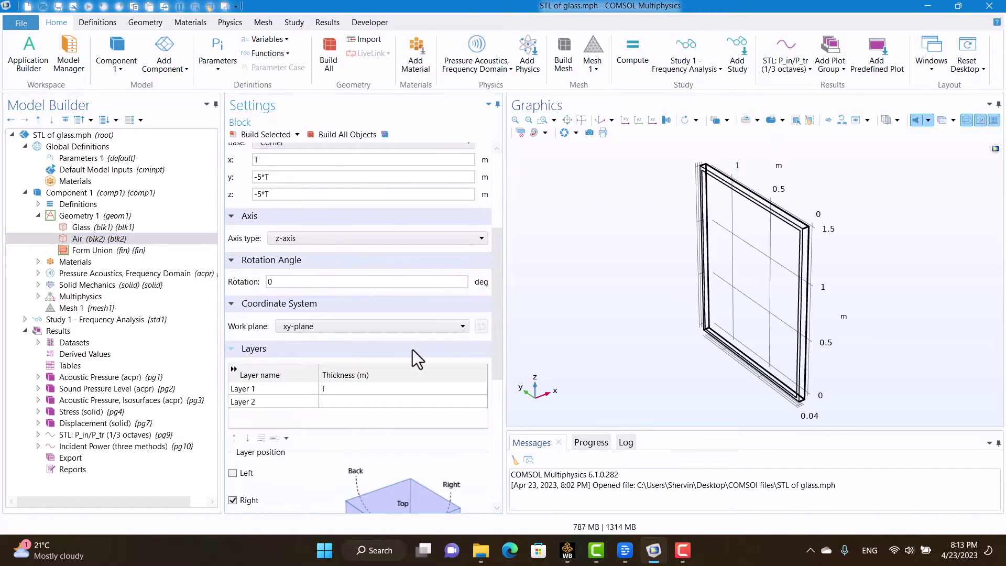
left_click_drag(498, 347, 508, 424)
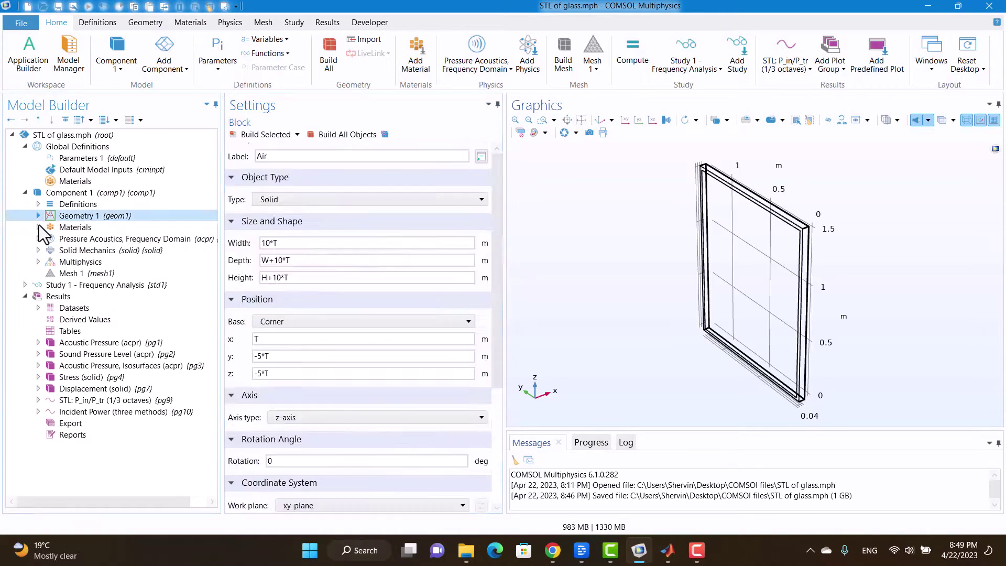
Check which domains are assigned to the Air material.
left_click(39, 227)
left_click(70, 238)
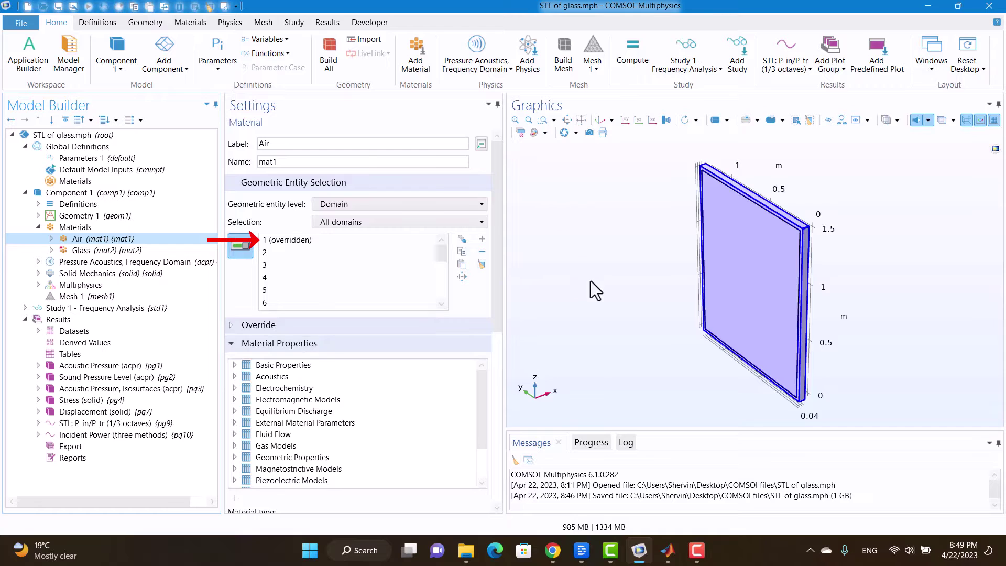
middle_click_drag(592, 282, 605, 212)
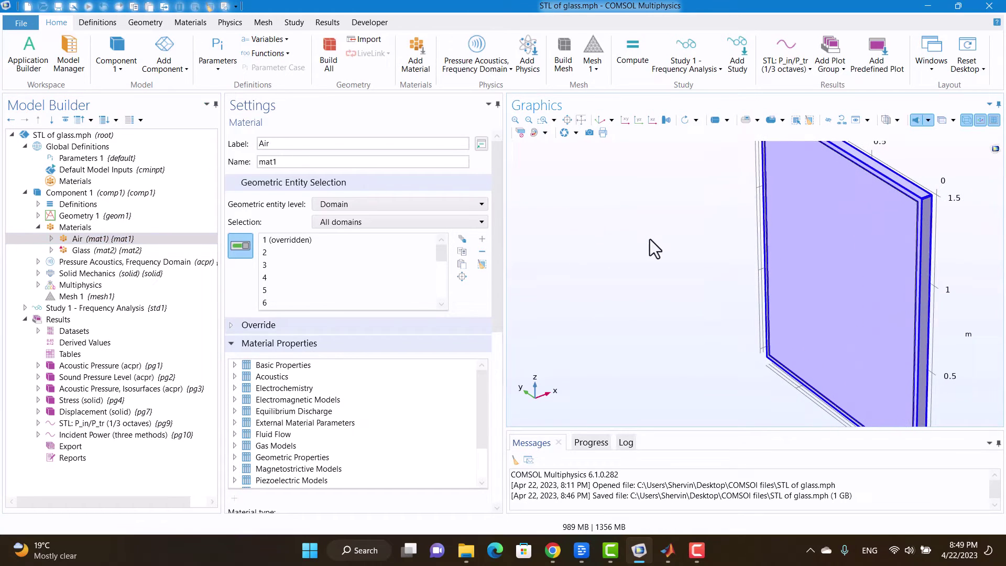
right_click_drag(650, 239, 513, 287)
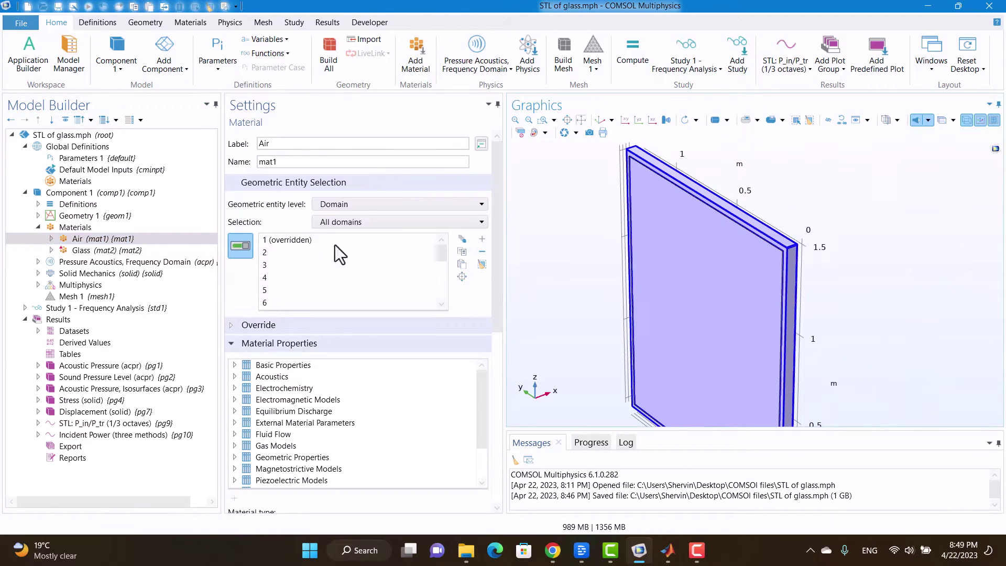
Examine the Glass material's assigned domain and its property values in Material Contents.
left_click(133, 251)
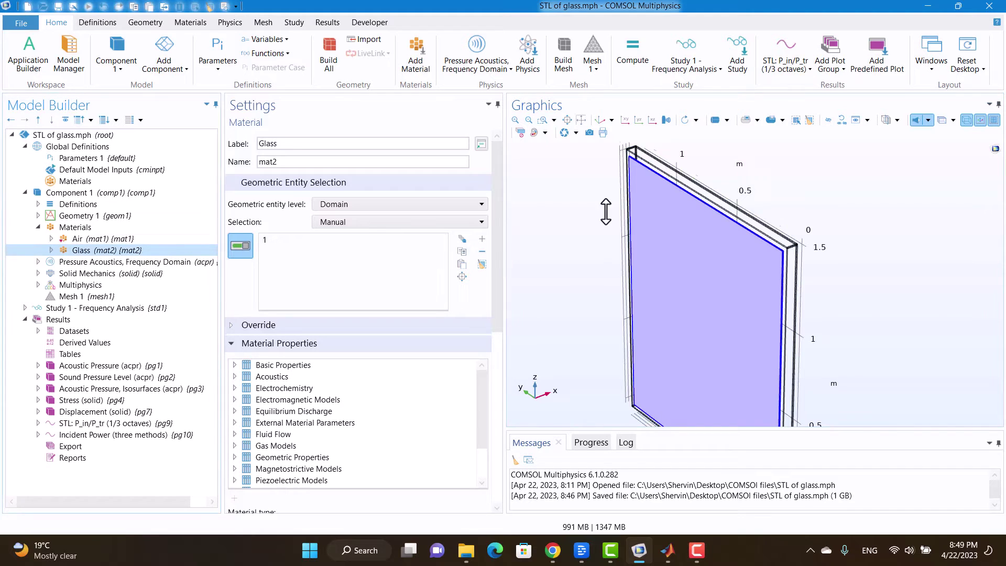
middle_click_drag(606, 212, 629, 157)
right_click_drag(629, 157, 456, 231)
scroll(479, 380, "down", 5)
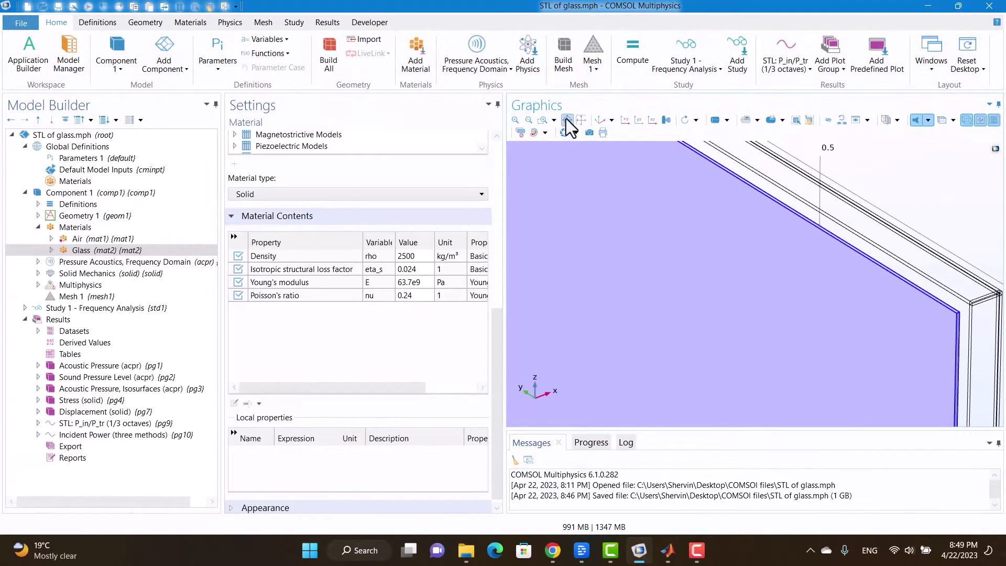
left_click(567, 119)
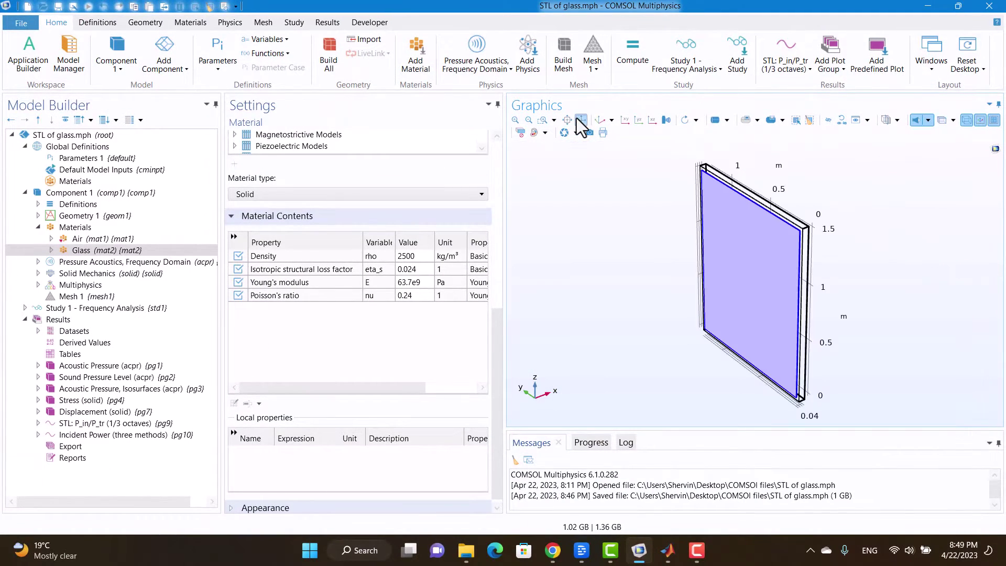
Expand Pressure Acoustics, Frequency Domain and inspect its features and domain selection.
left_click(38, 261)
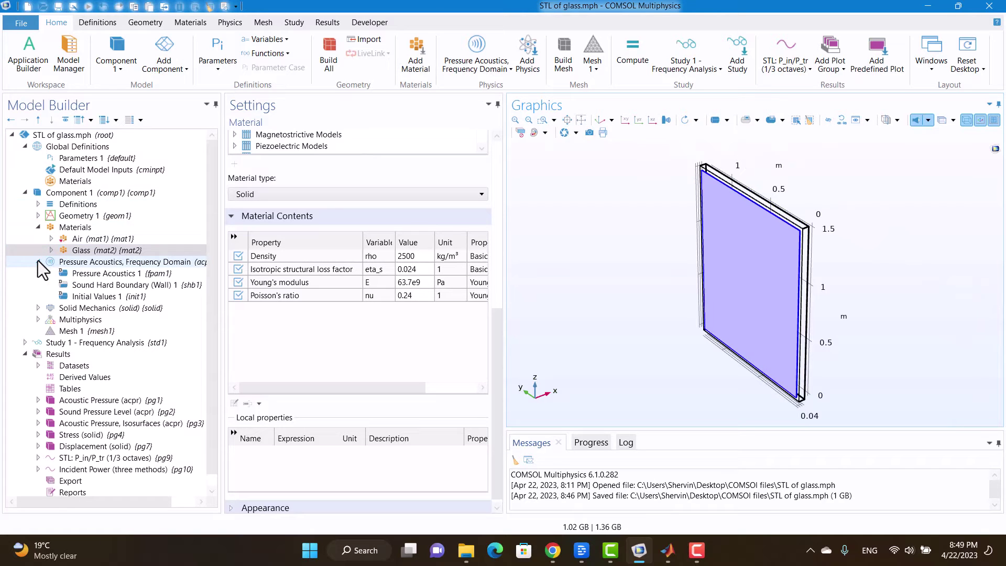
left_click(69, 262)
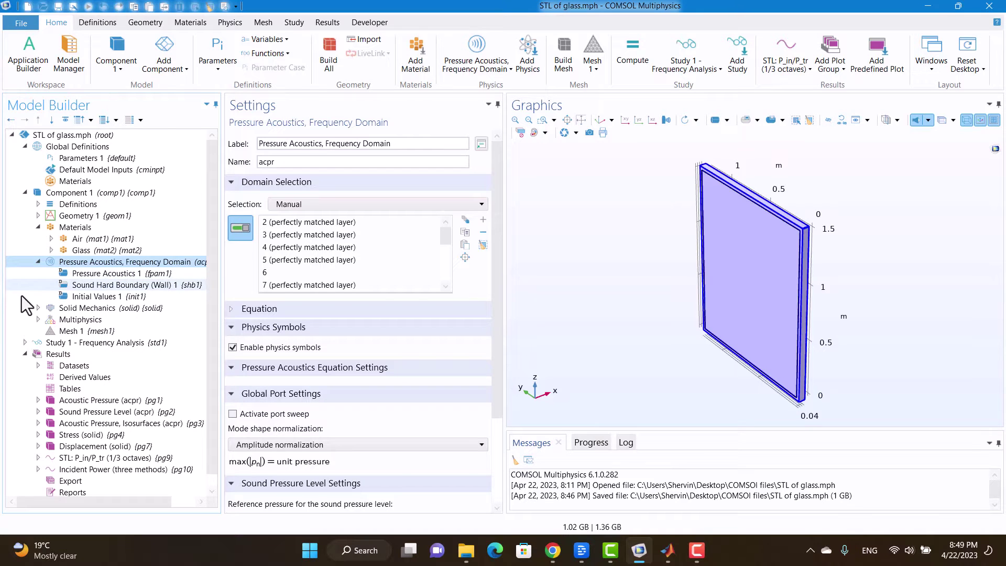
Inspect the boundaries of the Solid Mechanics Fixed Constraint and the pressure settings of its Boundary Load.
left_click(37, 309)
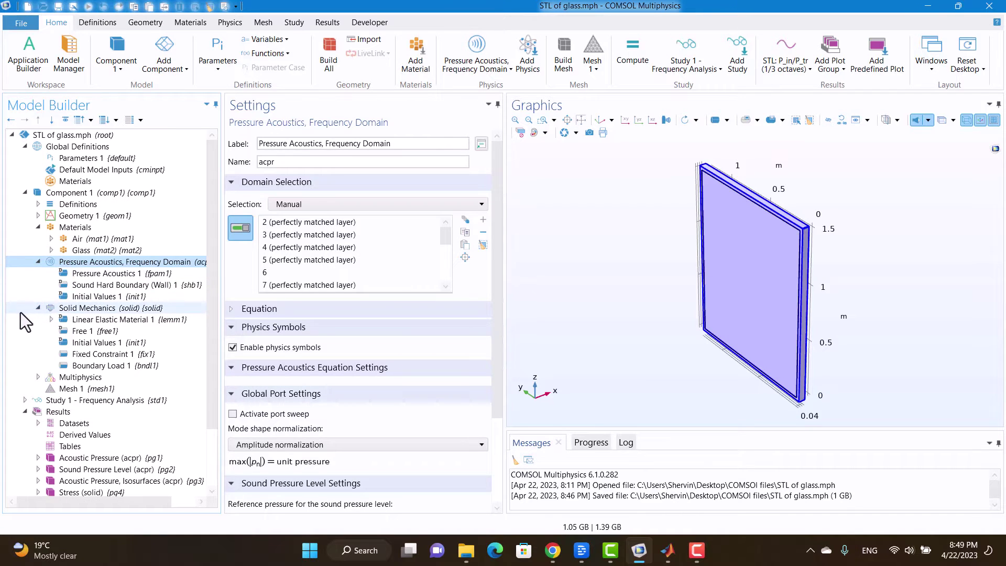
left_click(61, 354)
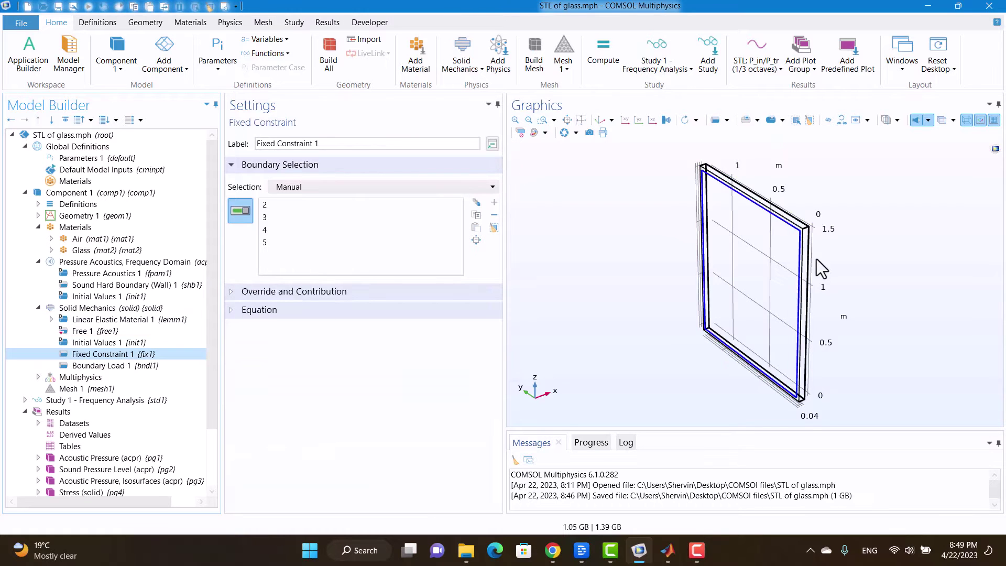
middle_click_drag(819, 265, 825, 90)
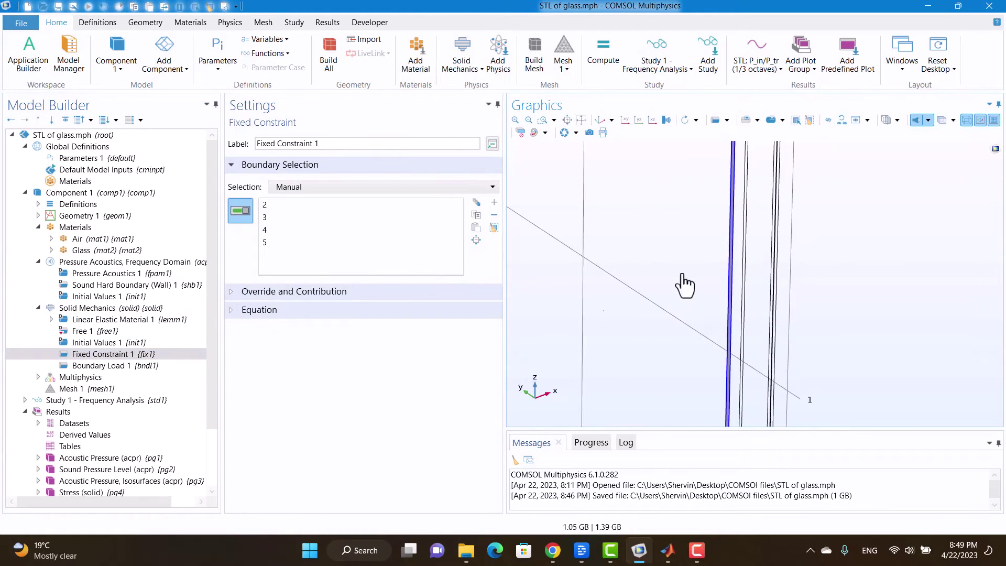
left_click(86, 367)
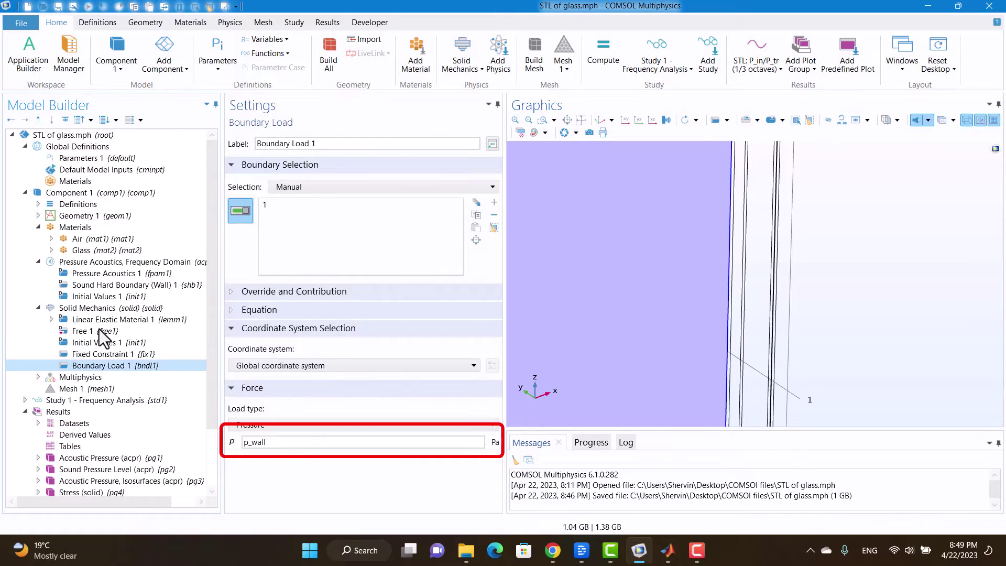
View the boundary conditions available for Solid Mechanics without adding one.
left_click(225, 23)
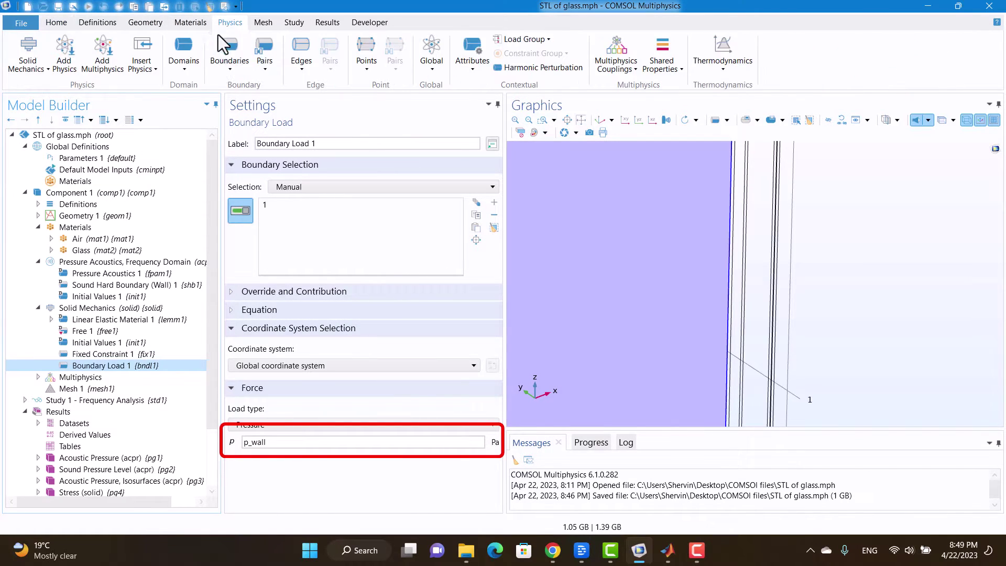
left_click(225, 58)
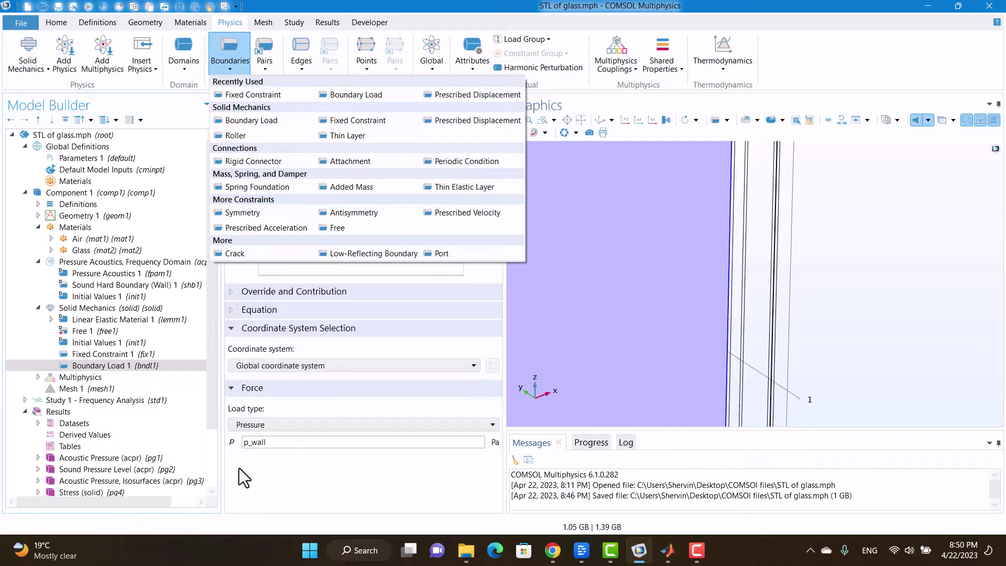
left_click(445, 303)
Collapse Solid Mechanics and expand Multiphysics to examine its coupling feature.
left_click(581, 120)
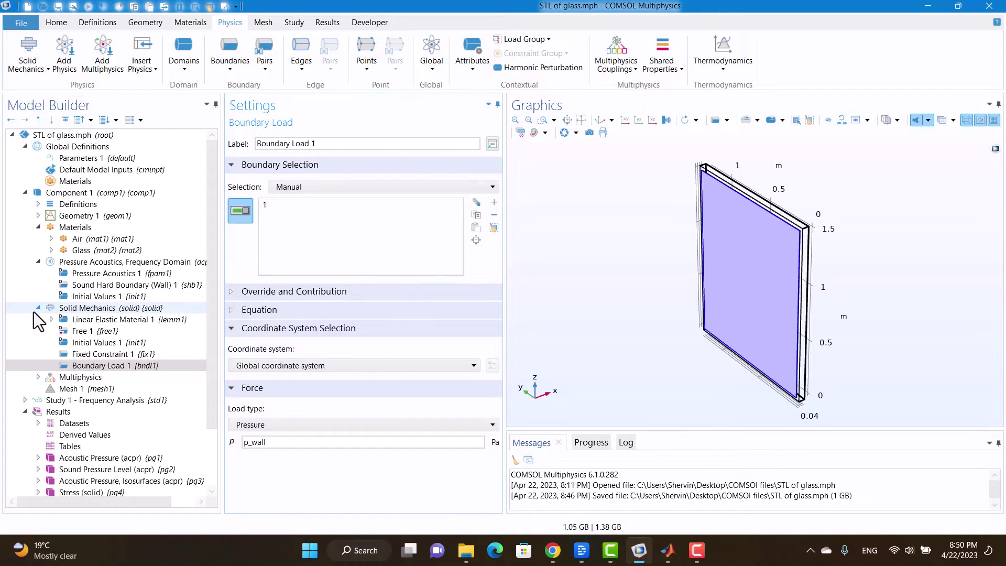
left_click(38, 308)
left_click(38, 319)
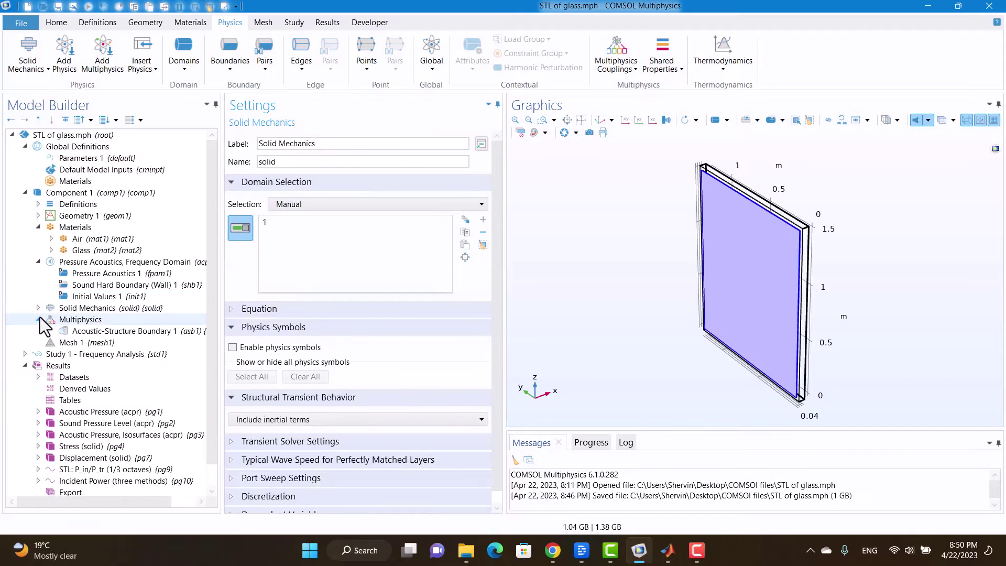
Check the Acoustic-Structure Boundary coupling's settings and examine the Mesh 1 elements up close around the panel's upper corner.
right_click(91, 321)
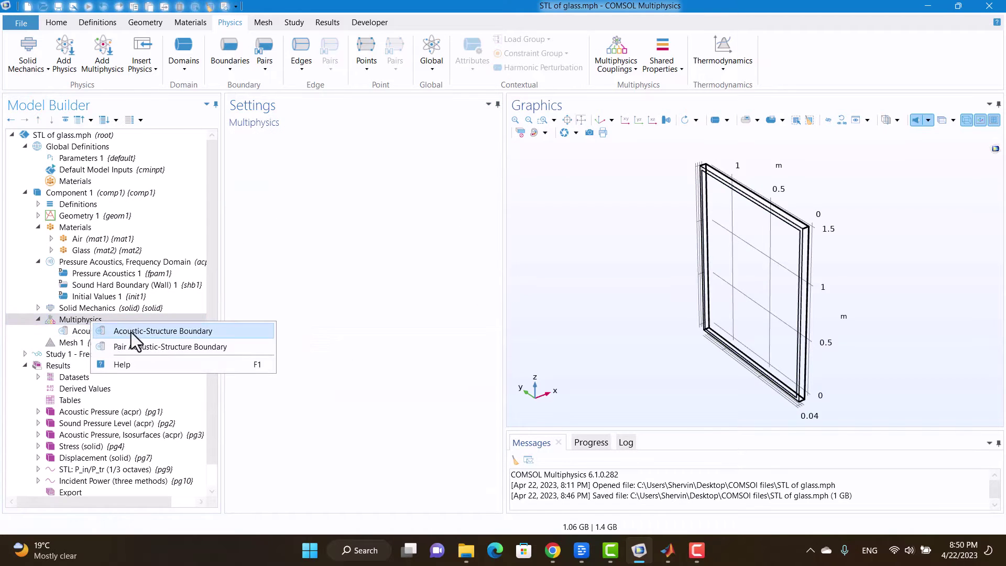
left_click(81, 333)
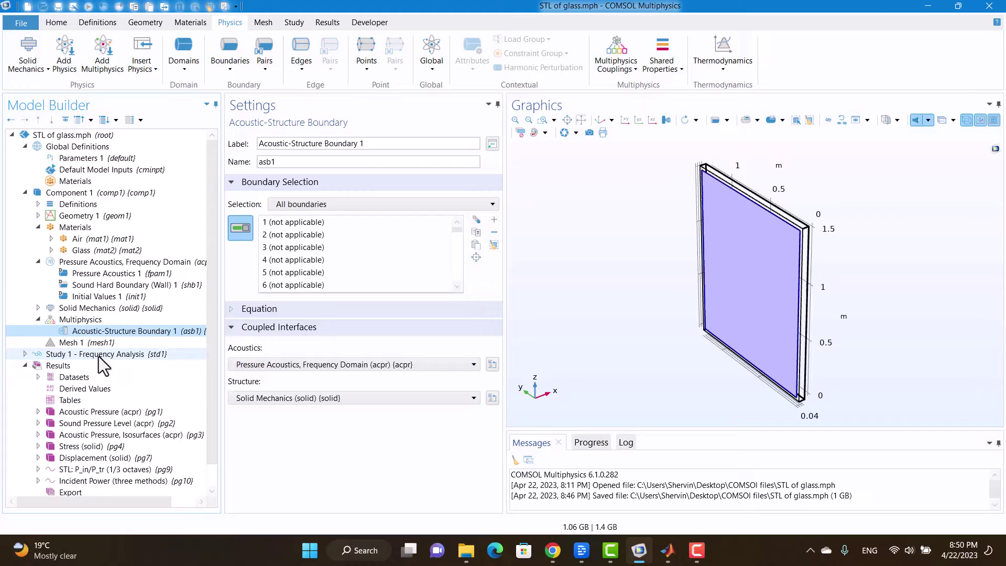
left_click(80, 342)
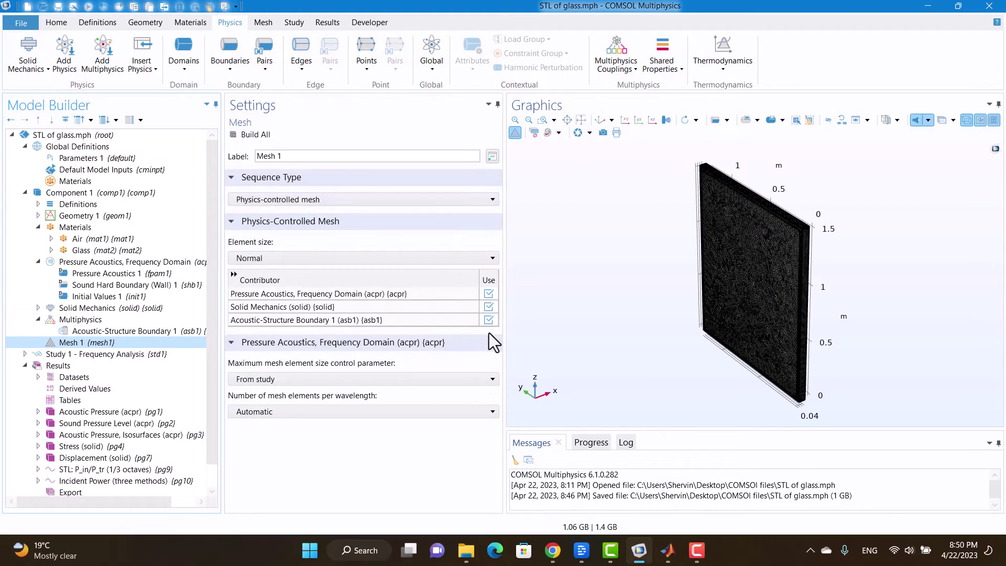
scroll(801, 319, "up", 5)
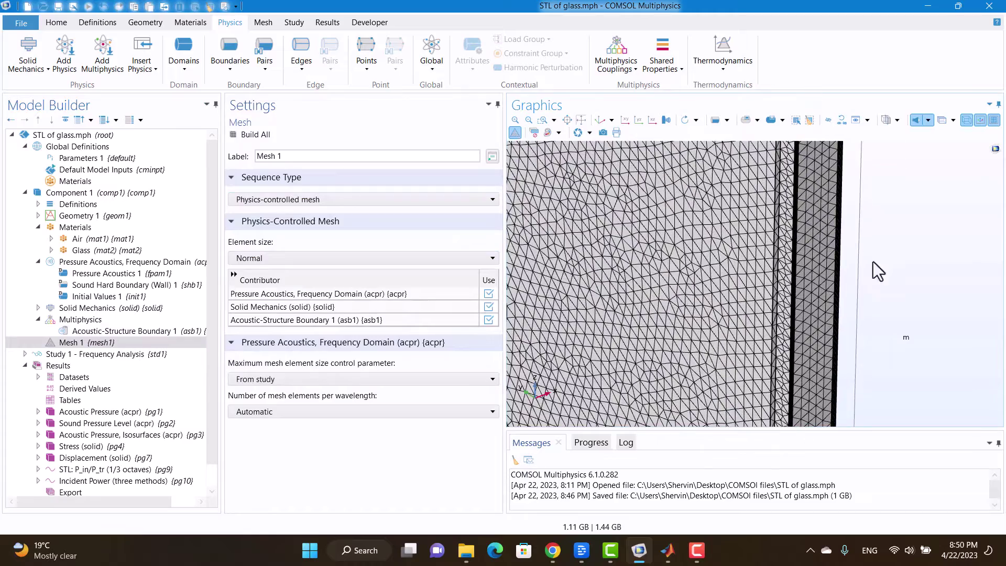
scroll(870, 419, "down", 3)
middle_click_drag(886, 246, 873, 337)
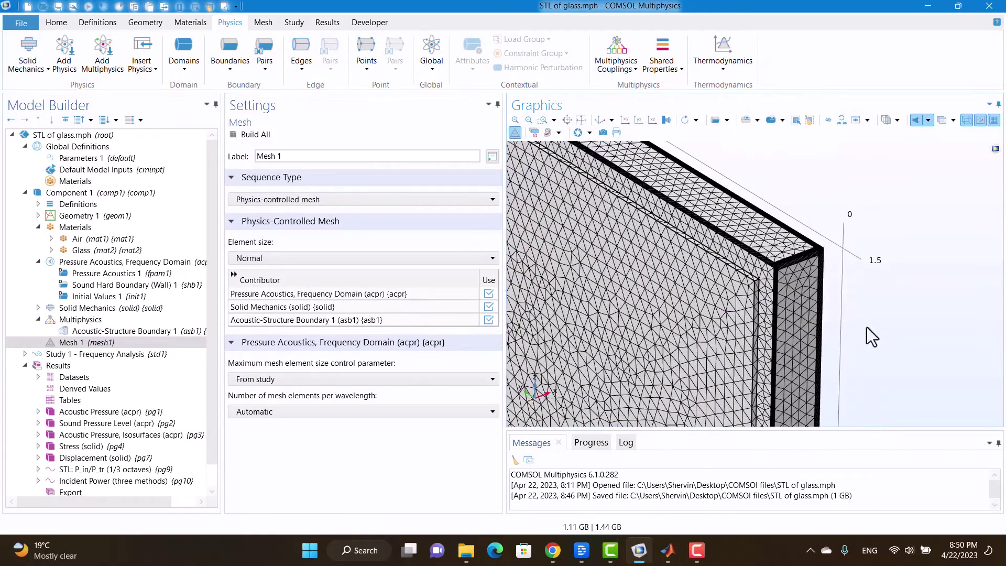
middle_click_drag(837, 272, 824, 148)
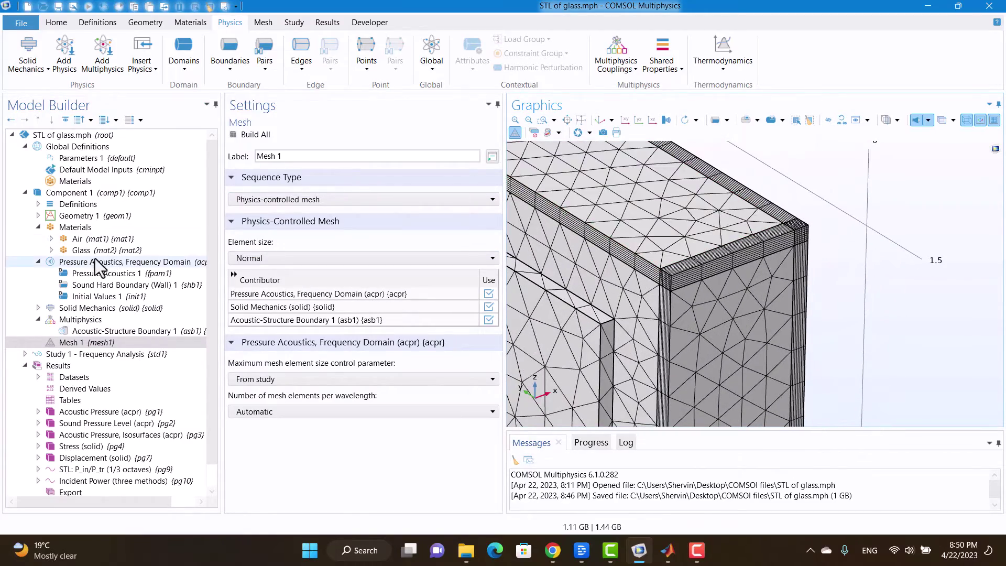
Expand Definitions and Artificial Domains, and inspect the Perfectly Matched Layer 1 domains from another angle with wireframe rendering off.
left_click(37, 204)
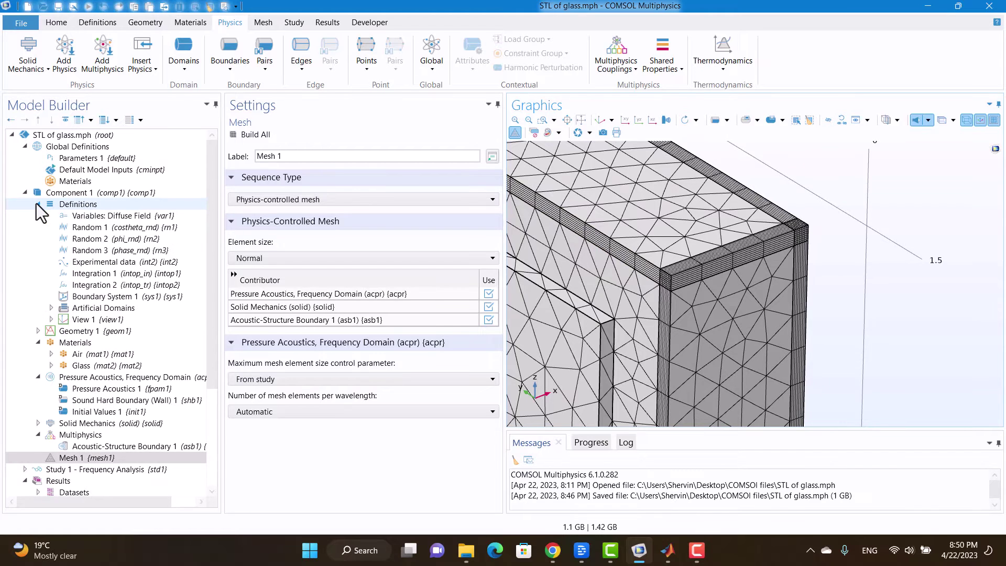
left_click(51, 308)
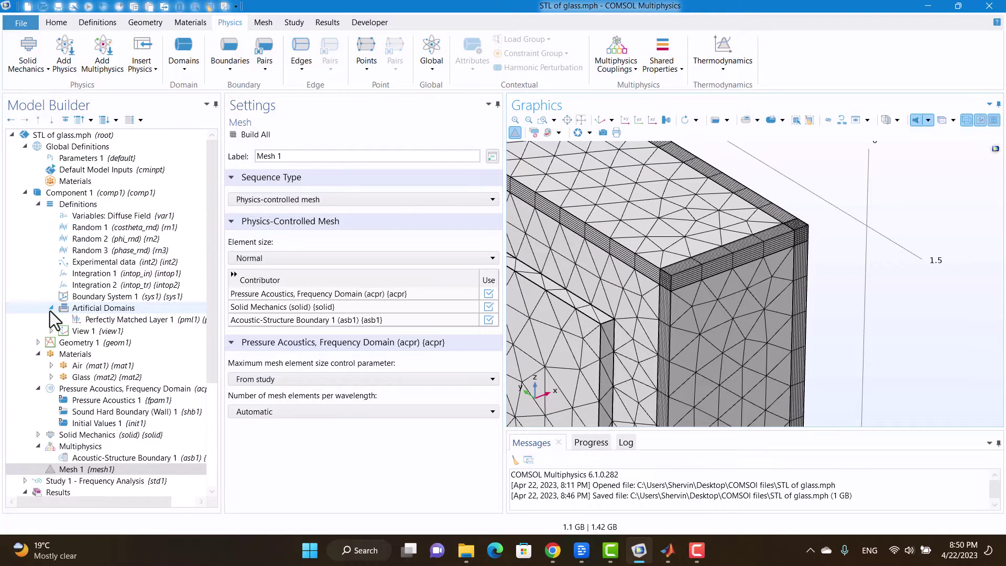
left_click(78, 320)
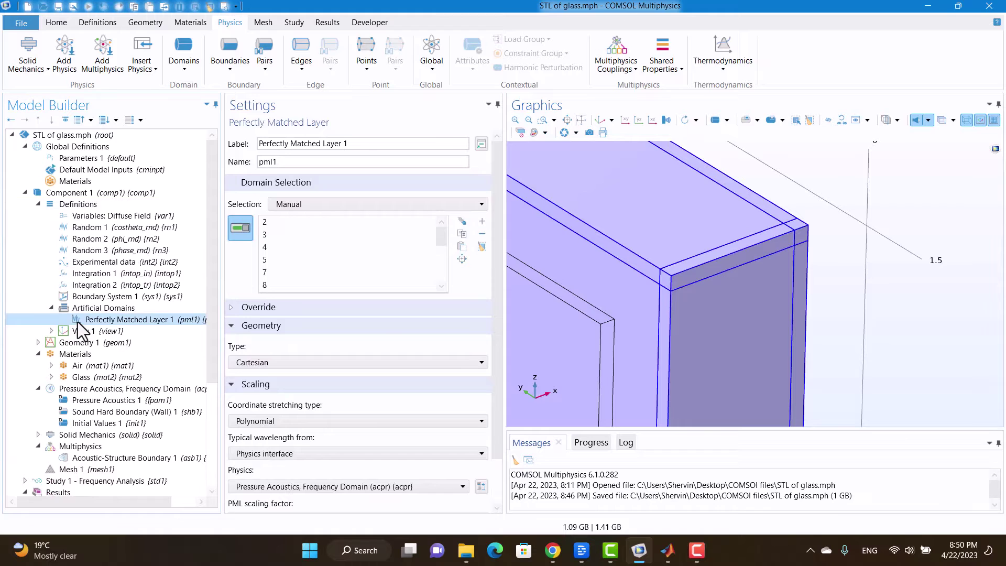
left_click_drag(860, 218, 838, 224)
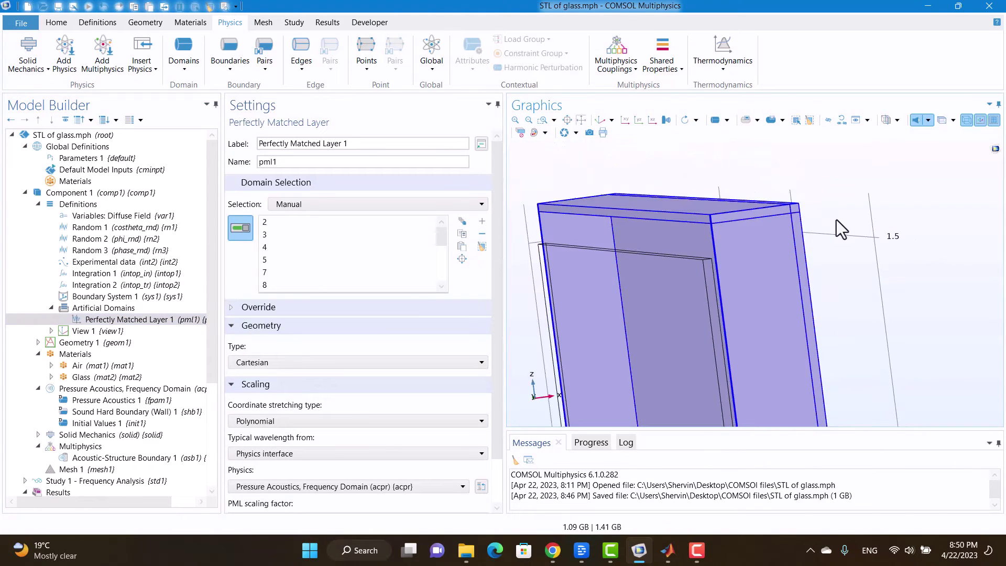
left_click(944, 120)
left_click(944, 120)
left_click(967, 120)
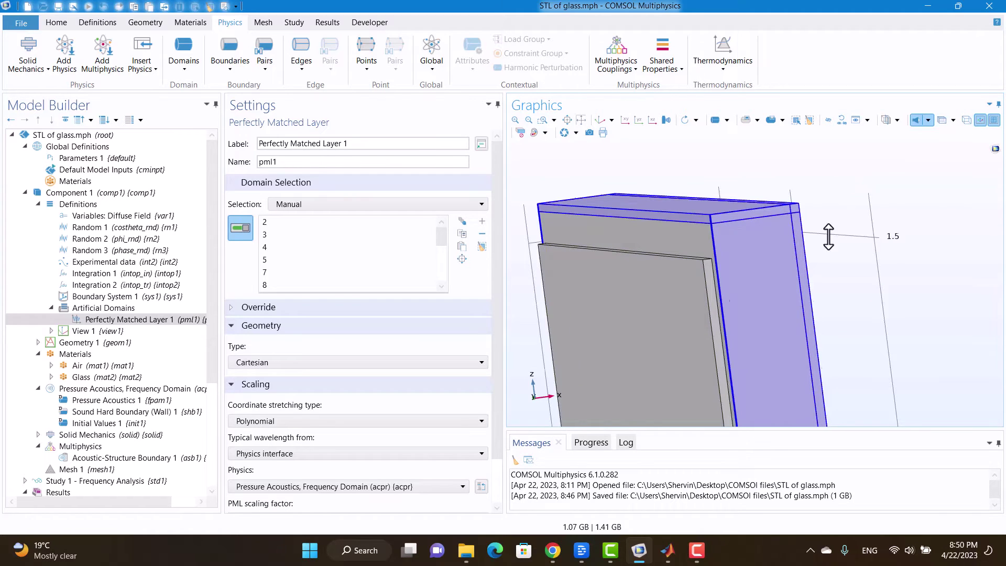
Collapse the Definitions, Pressure Acoustics and Multiphysics nodes in the model tree.
left_click(38, 204)
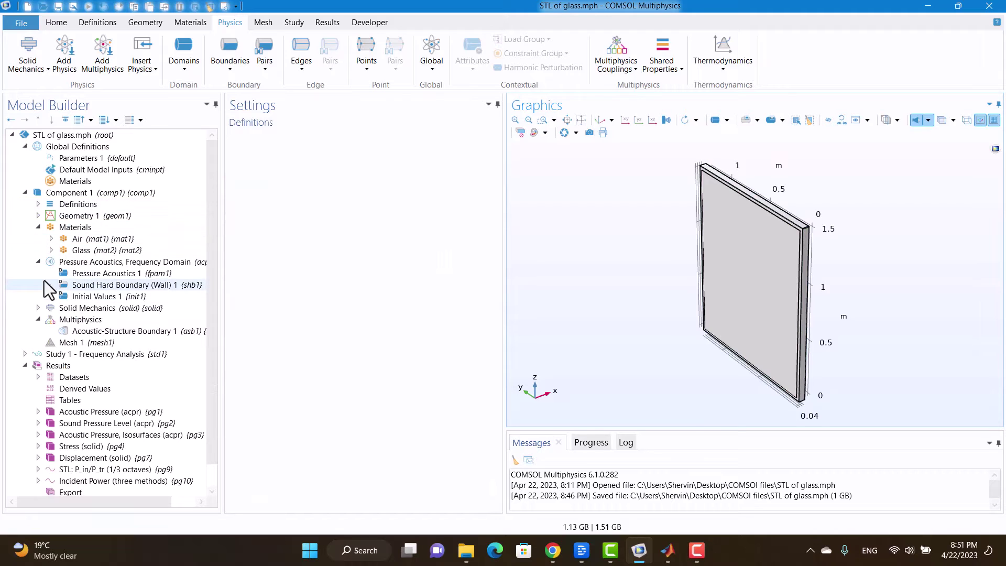
left_click(38, 262)
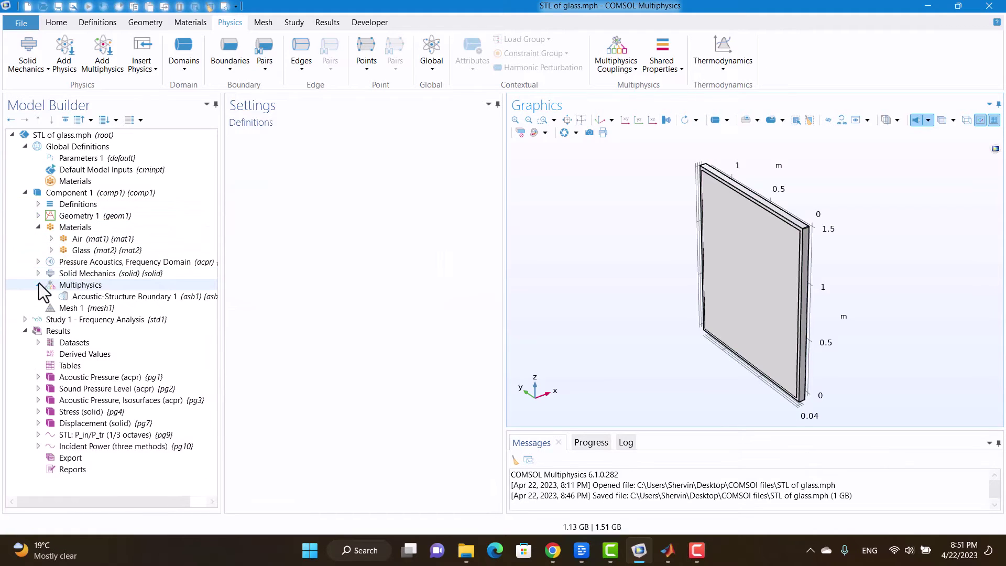
left_click(38, 284)
Expand Study 1 and inspect its Frequency Domain step's ISO preferred frequency range and the study's default plot settings.
left_click(25, 307)
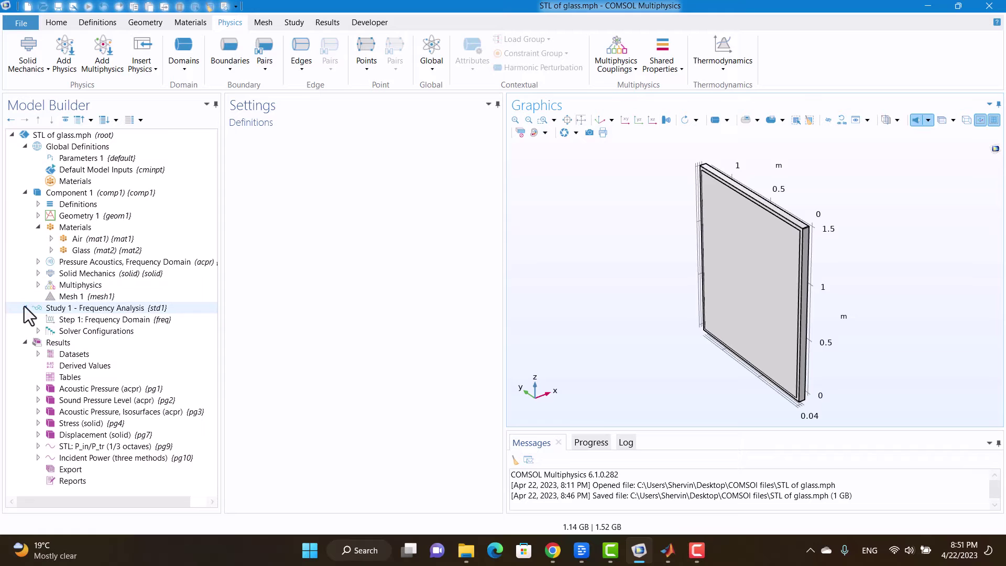
left_click(71, 317)
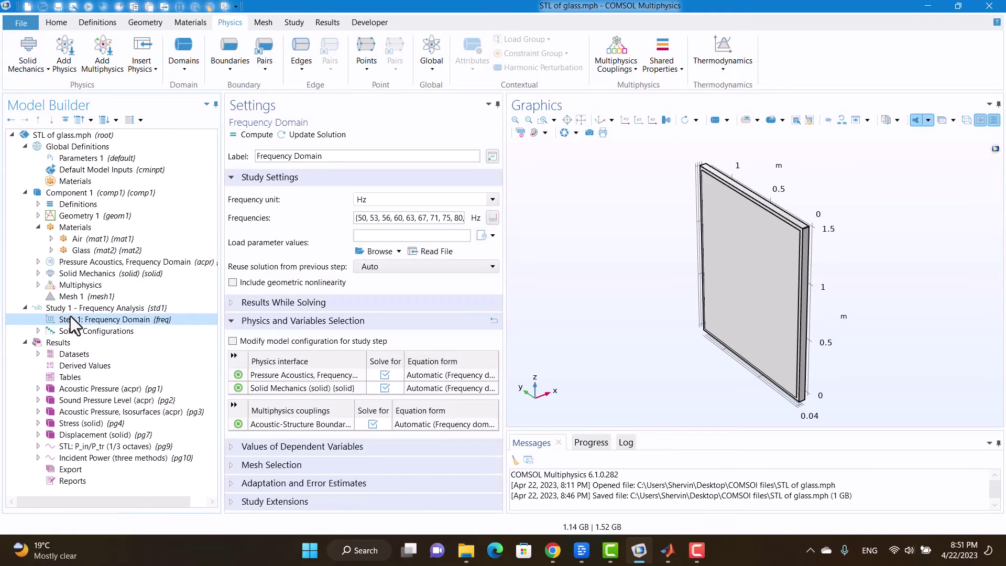
left_click(492, 218)
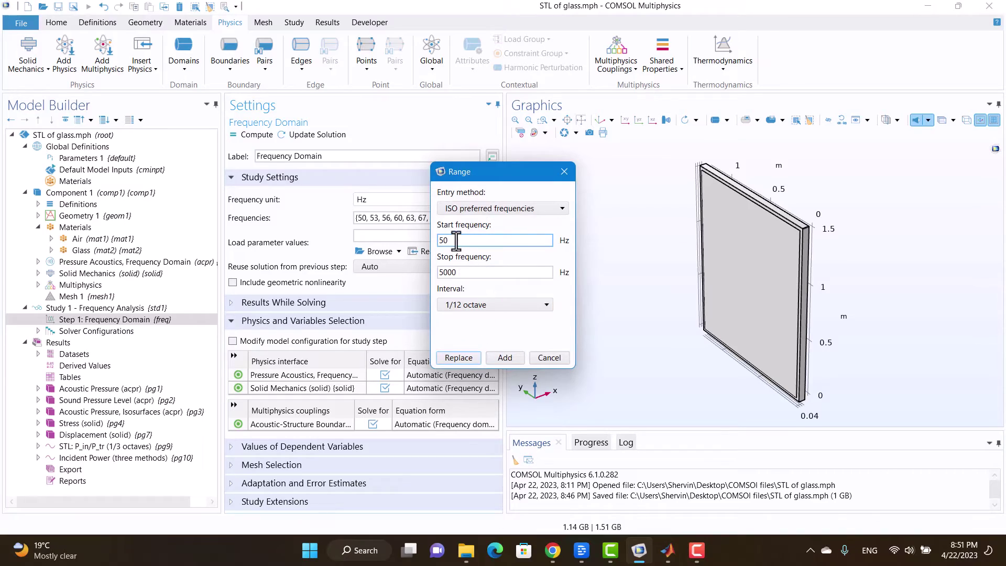
left_click(455, 272)
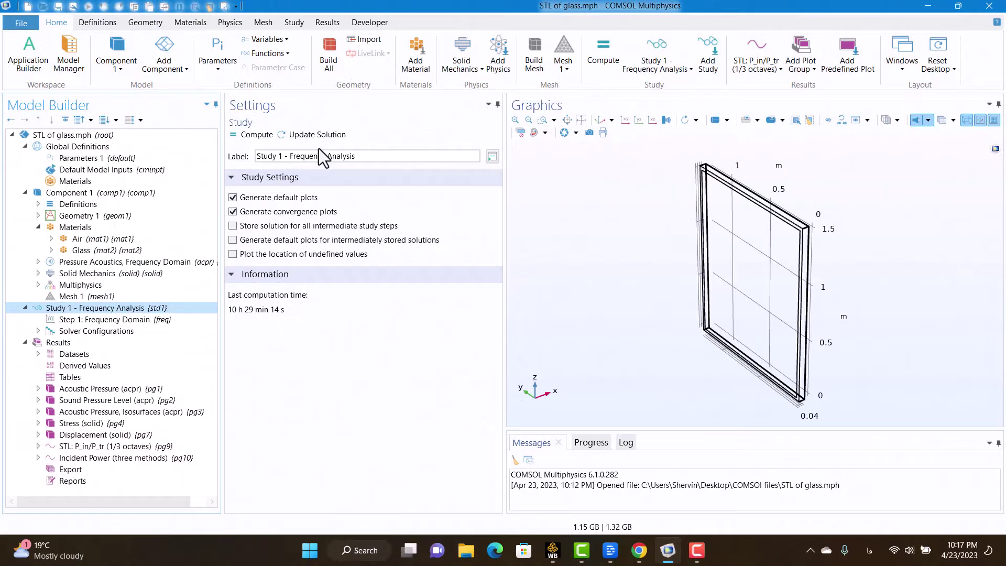
left_click(233, 197)
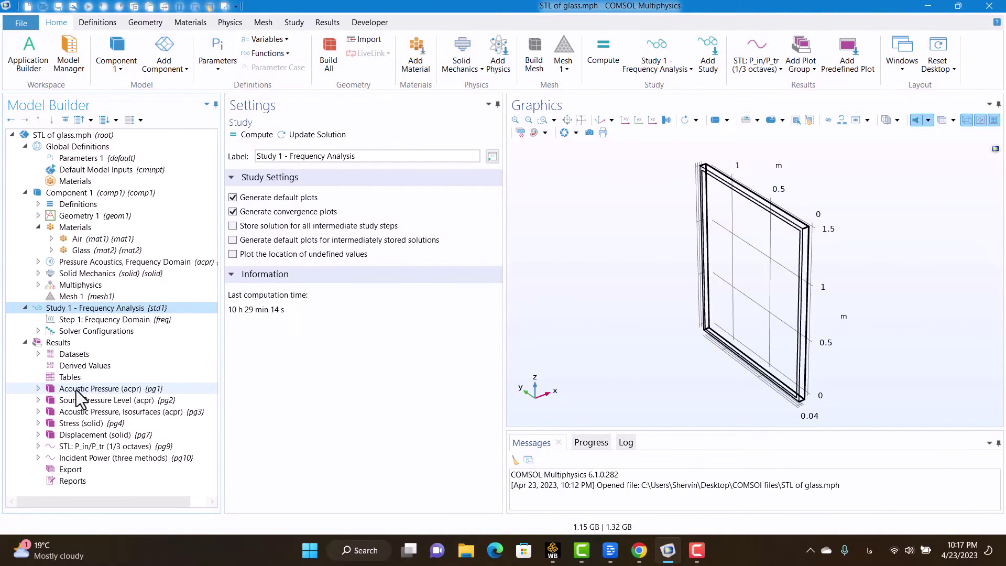
View the acoustic pressure, sound pressure level, pressure isosurface, stress and displacement result plots in turn.
left_click(39, 388)
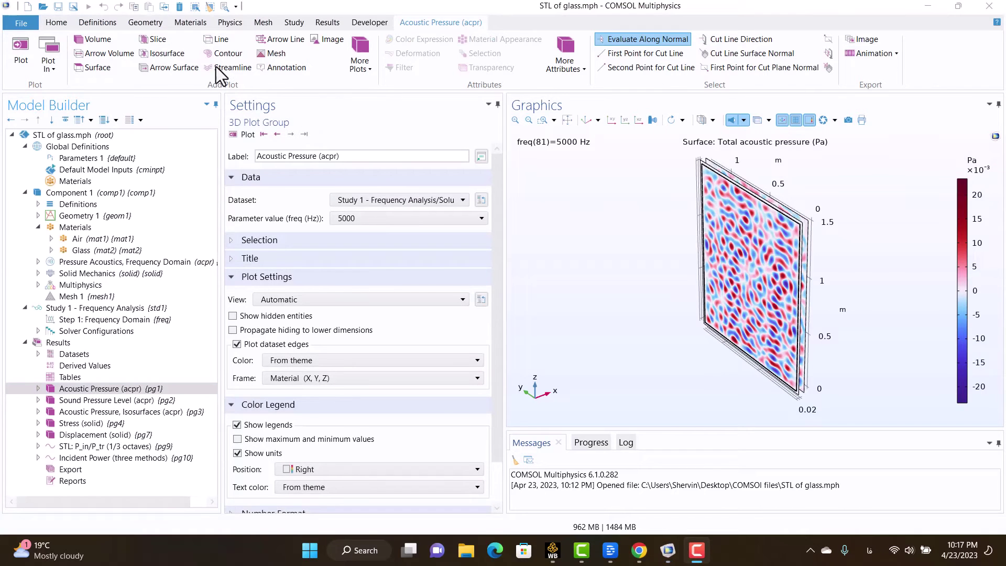
left_click(103, 401)
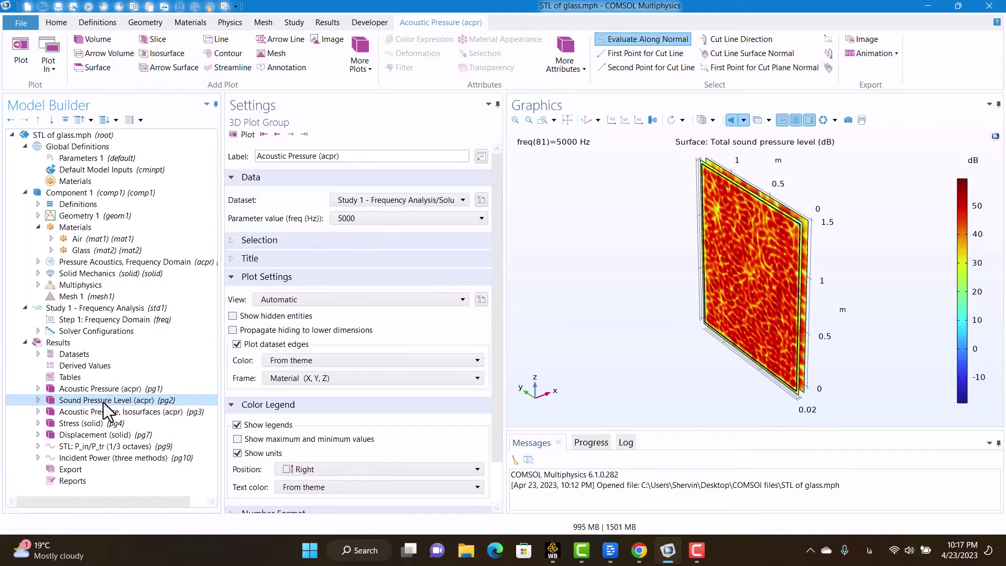
left_click(94, 410)
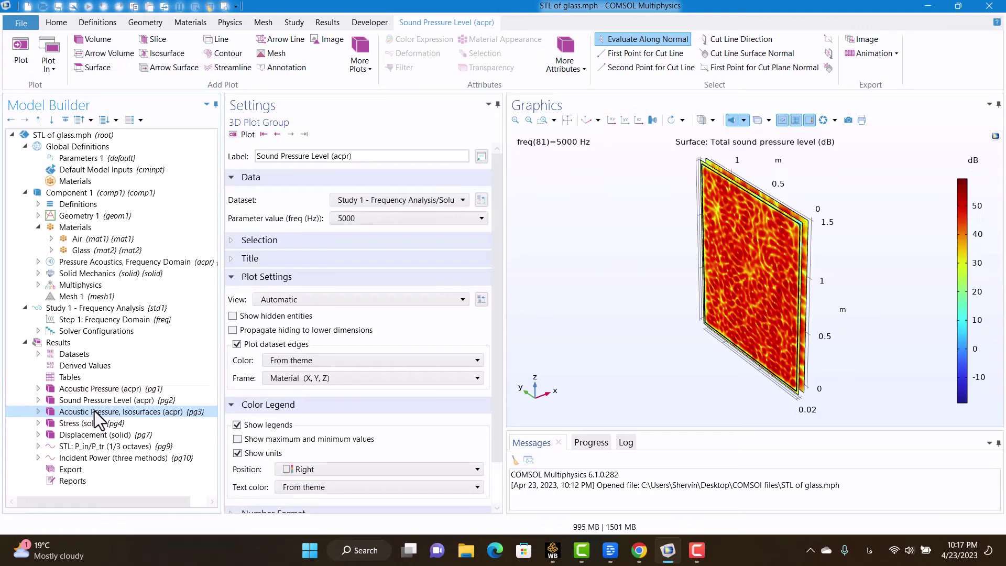
left_click(56, 423)
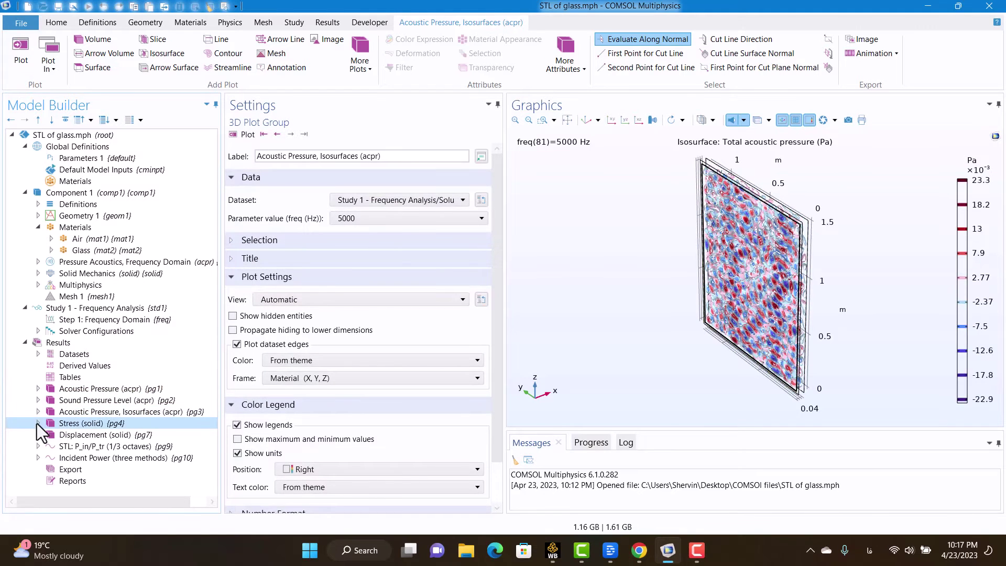
left_click(59, 435)
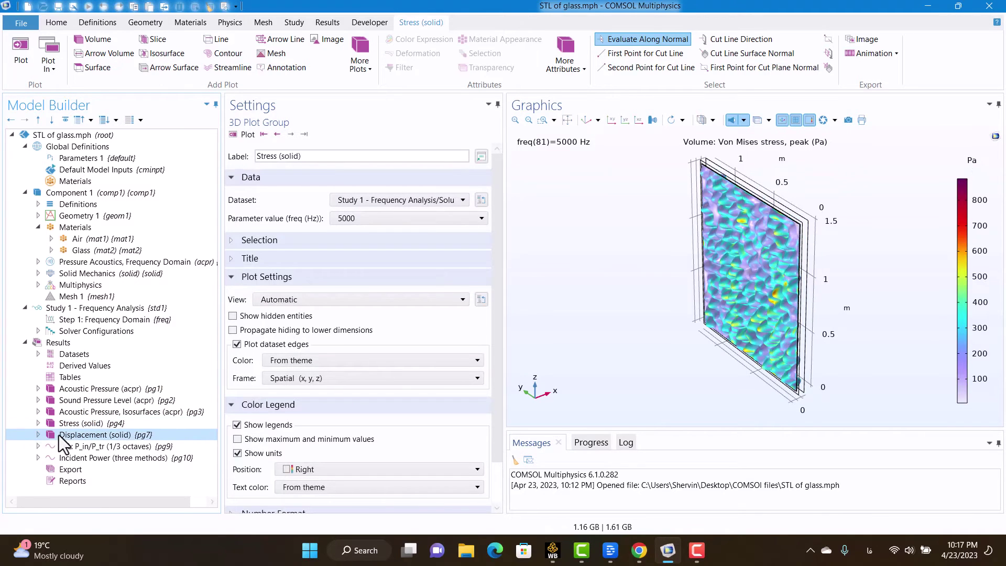
Expand and display the STL: P_in/P_tr (1/3 octaves) plot group, and view the plot types available for it.
left_click(38, 447)
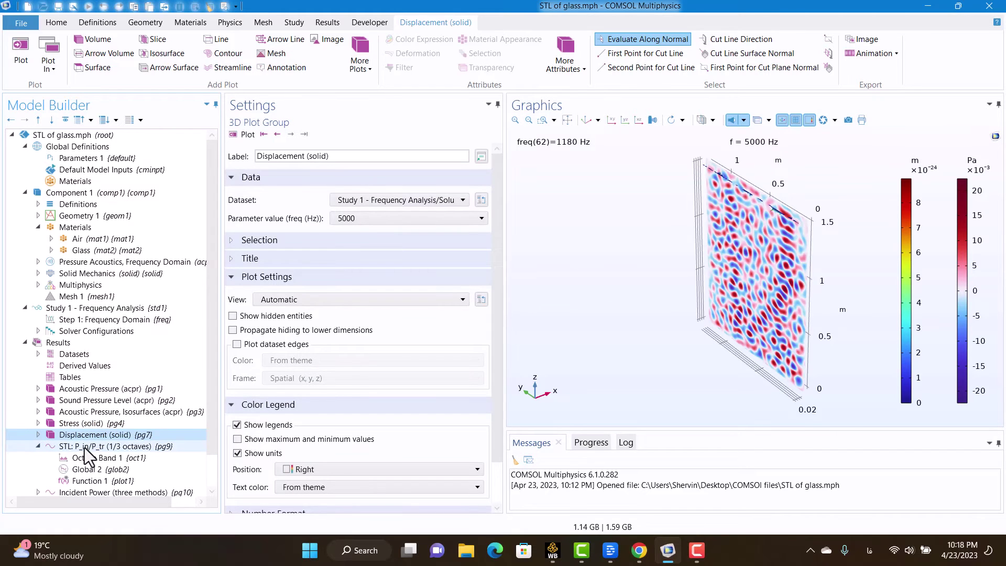
right_click(47, 345)
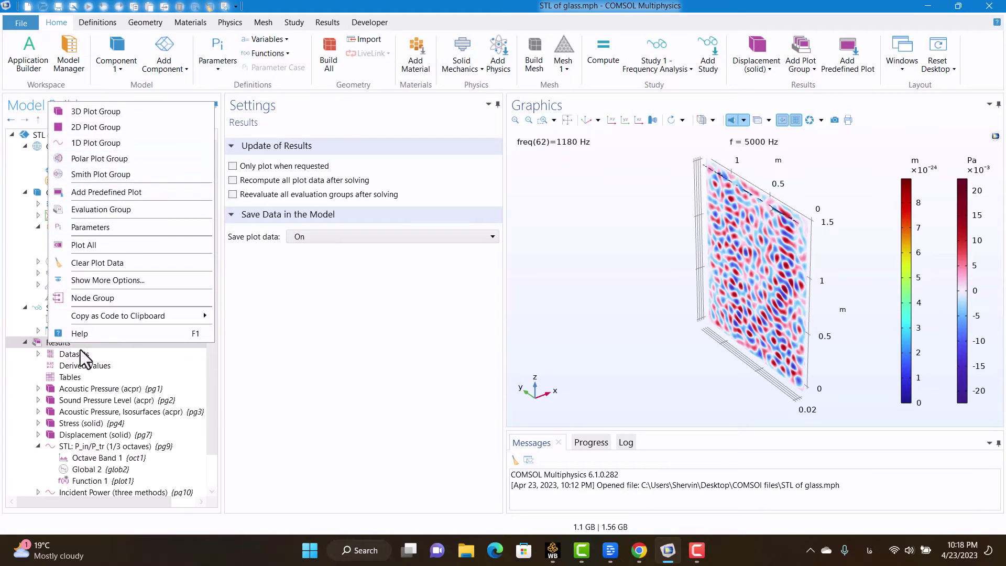
left_click(75, 448)
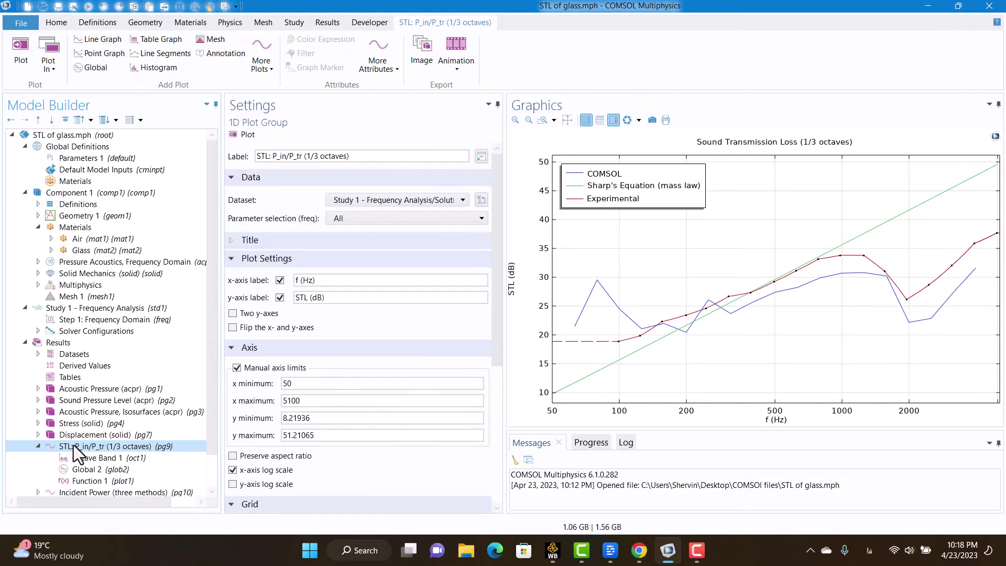
right_click(74, 446)
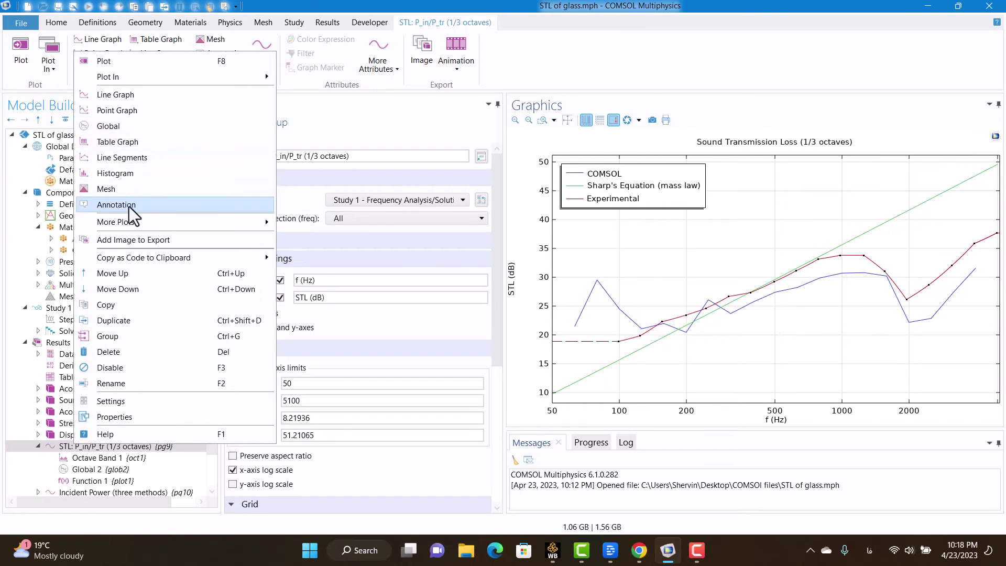
mouse_move(133, 221)
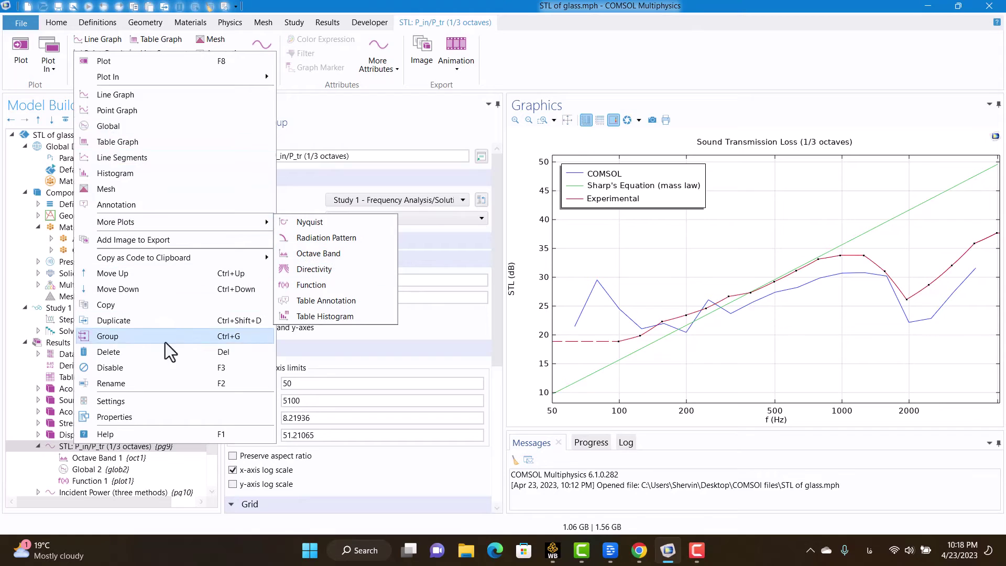
Inspect the expression, power reference and band settings of Octave Band 1, and the mass law expression in Global 2.
left_click(94, 464)
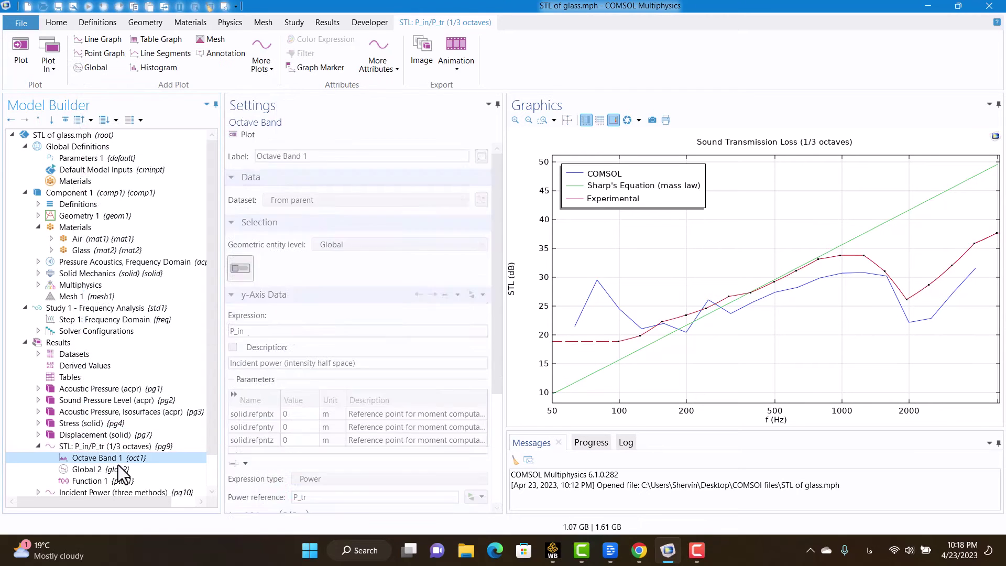
left_click_drag(498, 276, 489, 348)
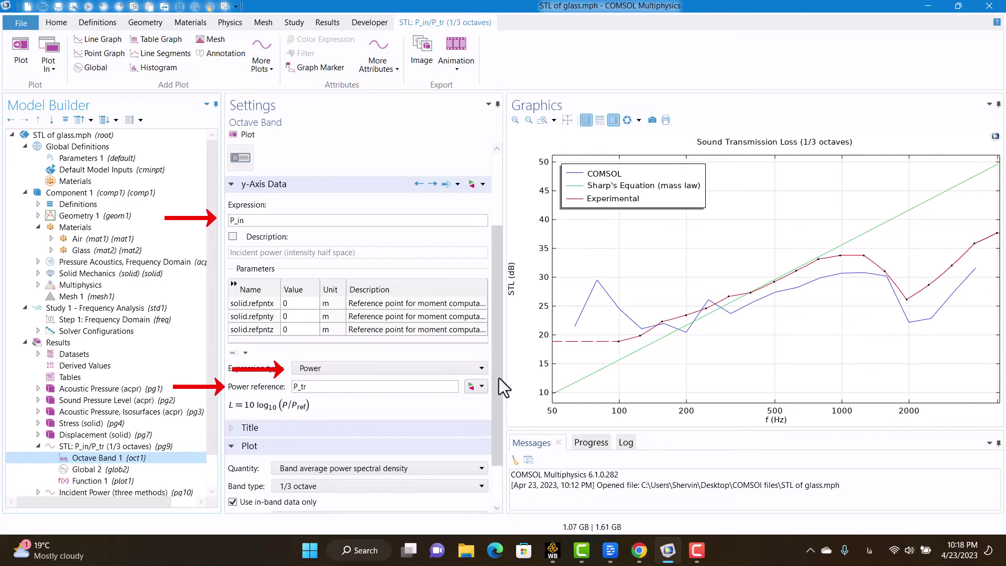
scroll(498, 378, "down", 2)
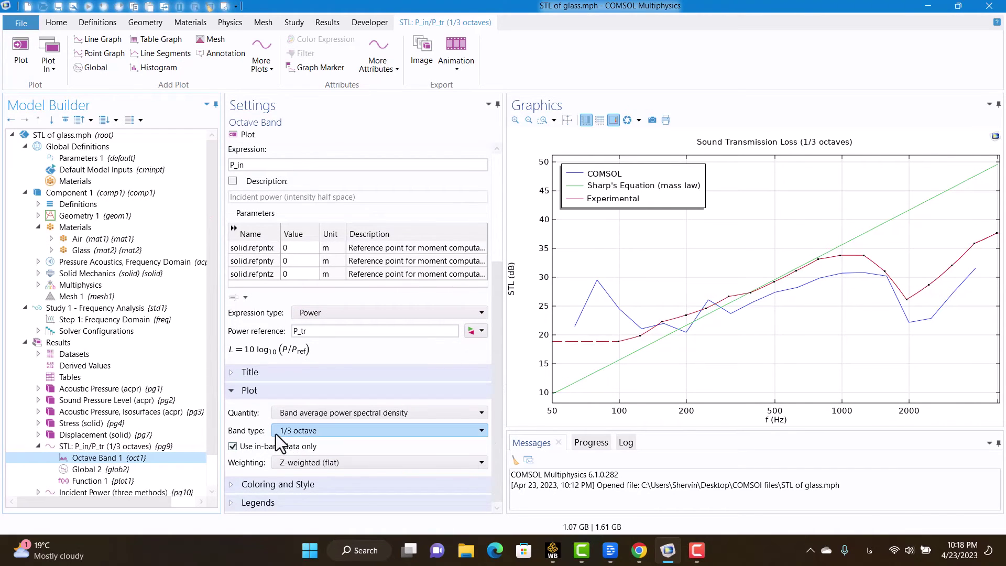
left_click(106, 468)
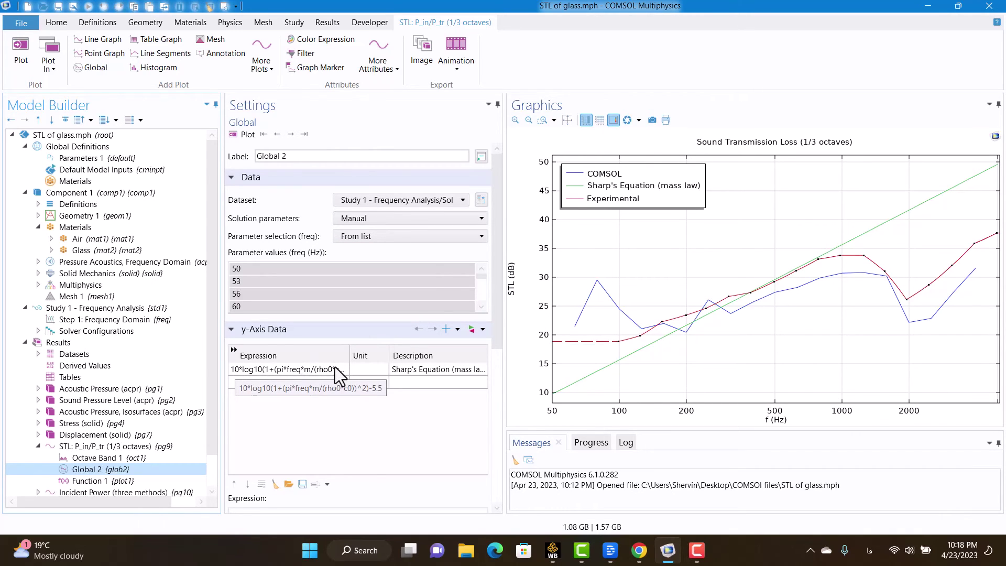
Relabel the Function 1 plot in the STL plot group as "Experimental data".
left_click(96, 480)
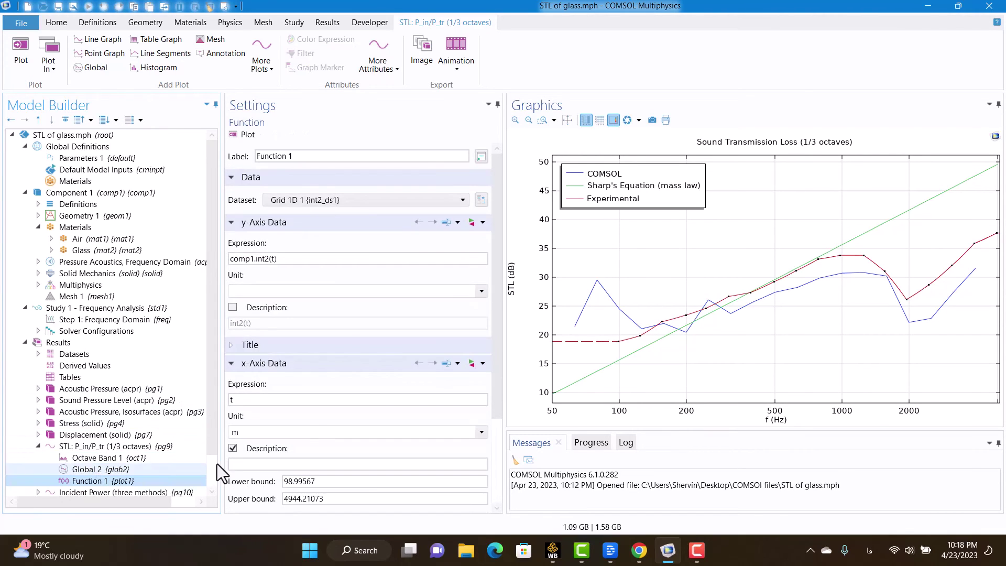
triple_click(315, 157)
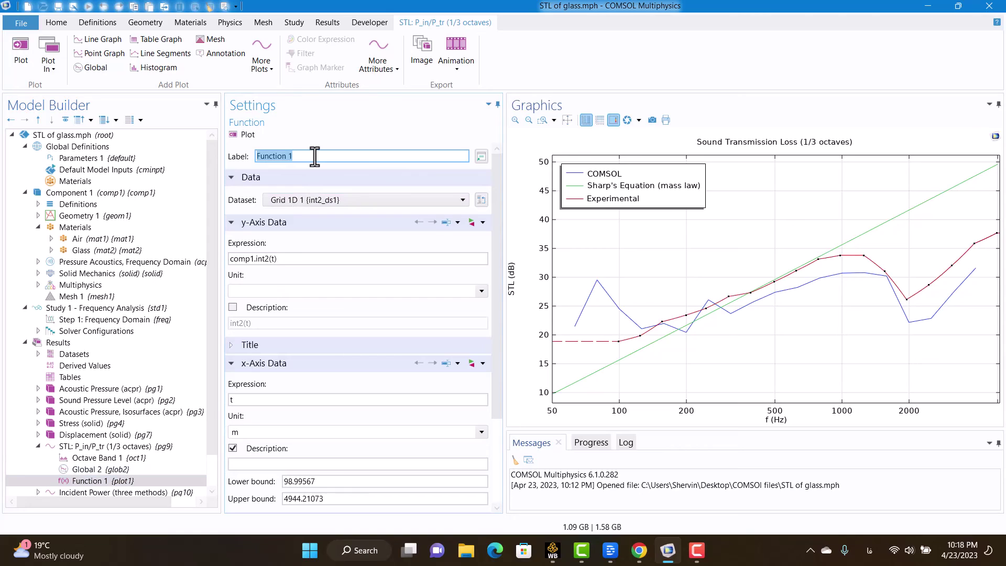
type("تط")
key("alt+shift")
key("BackSpace")
key("BackSpace")
type("Experimental data")
key("Return")
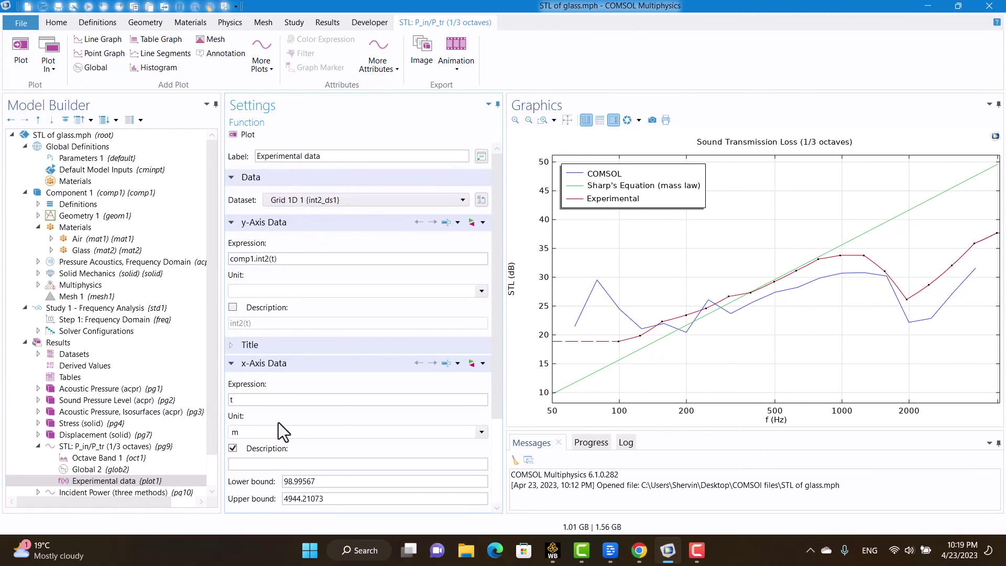
left_click(454, 401)
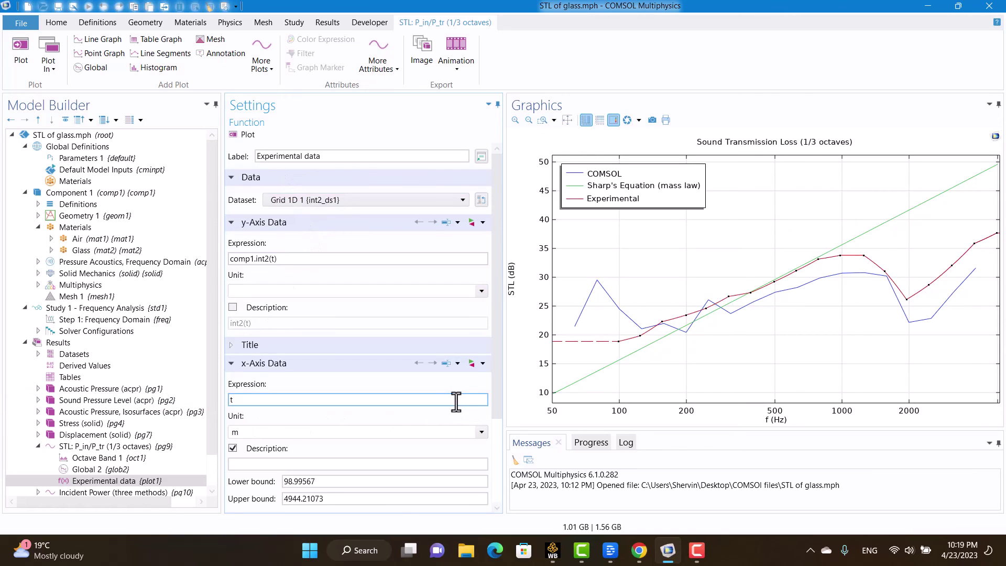